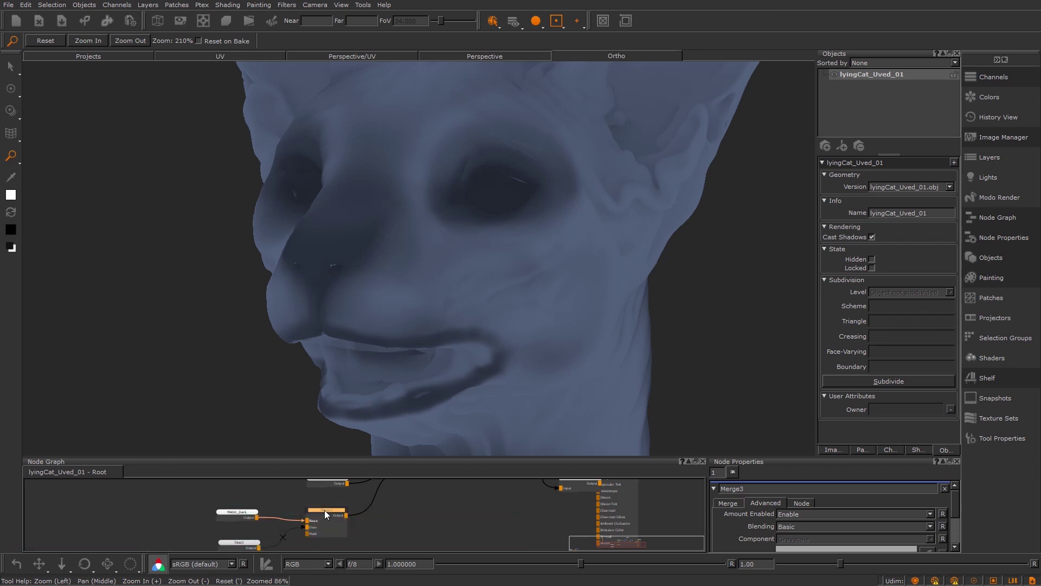
- Toggle the Merge3 node off and on to compare the face colouring with and without the mask break-up
key("d")
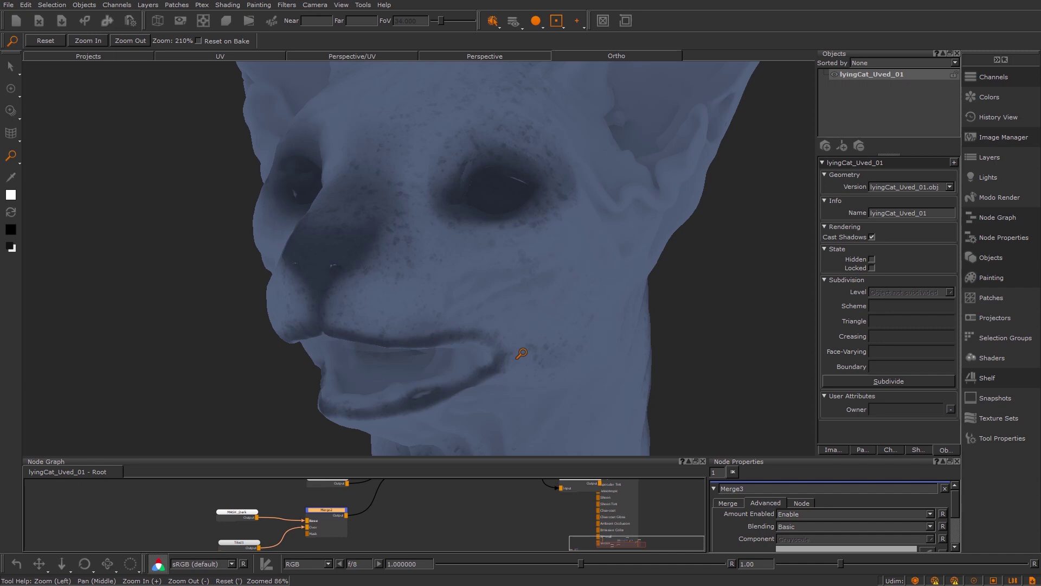
key("d")
key("d")
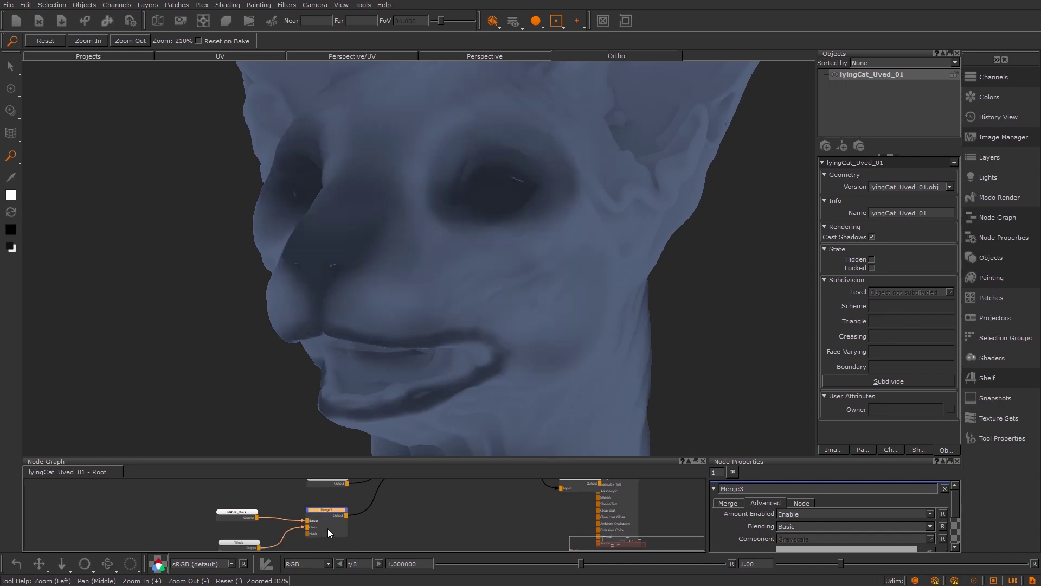
key("d")
key("d")
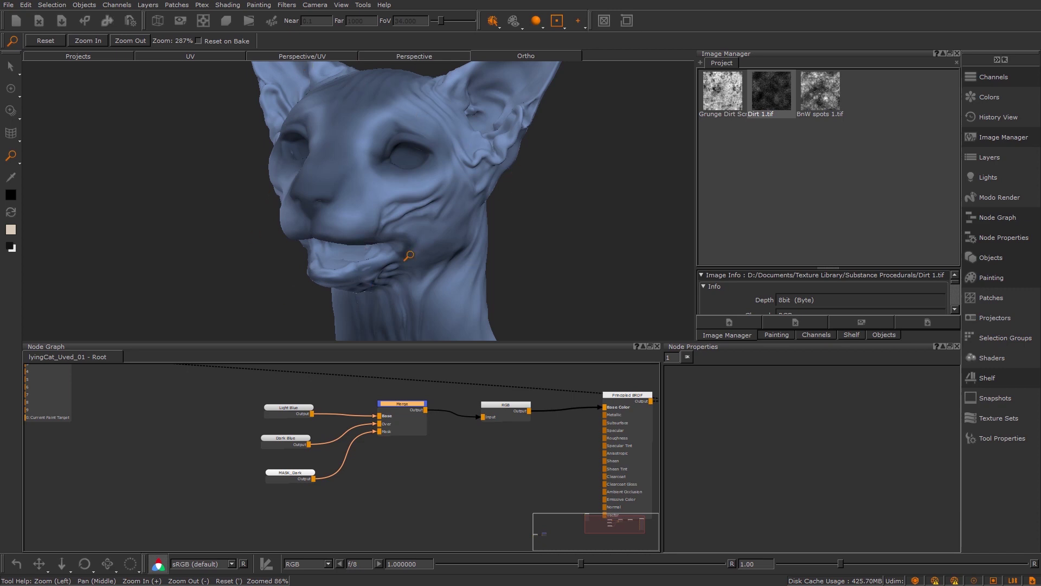
- Inspect the colours of the Light Blue and Dark Blue nodes and their blend on the cat head
left_click_drag(394, 205, 412, 168, "alt")
scroll(352, 195, "down", 3)
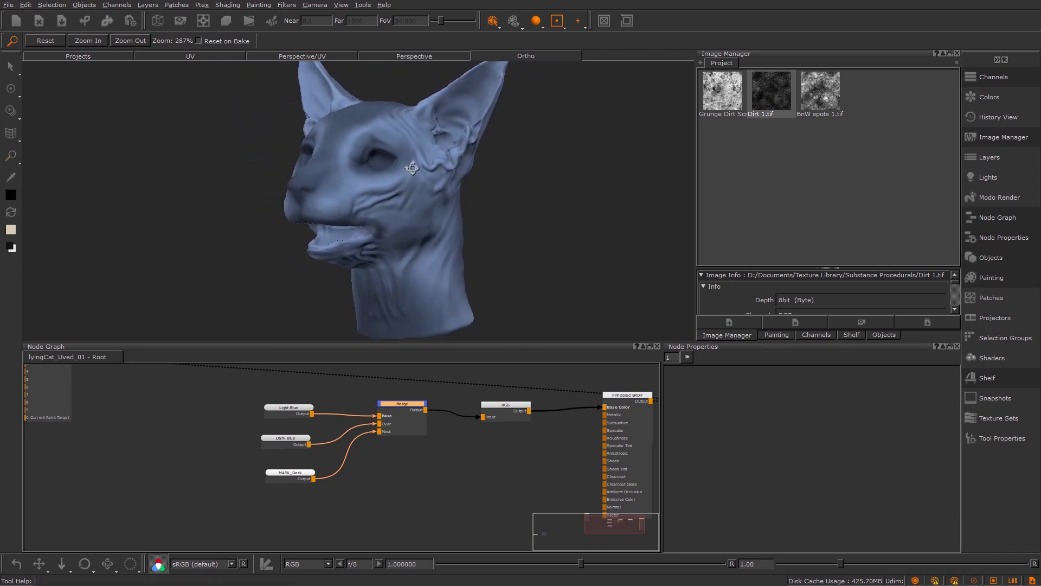
middle_click_drag(412, 168, 426, 162)
scroll(390, 450, "up", 2)
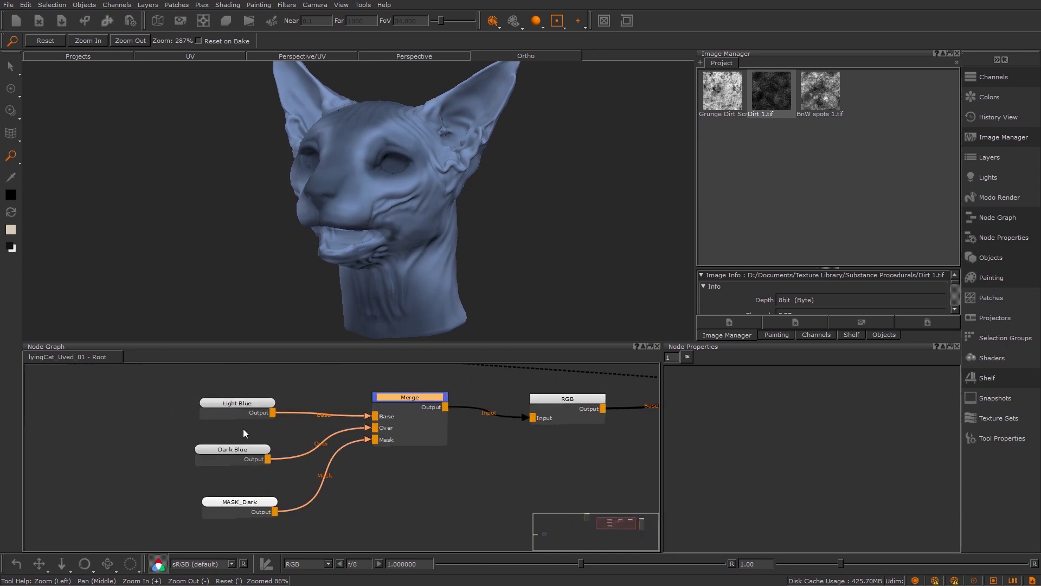
left_click(244, 404)
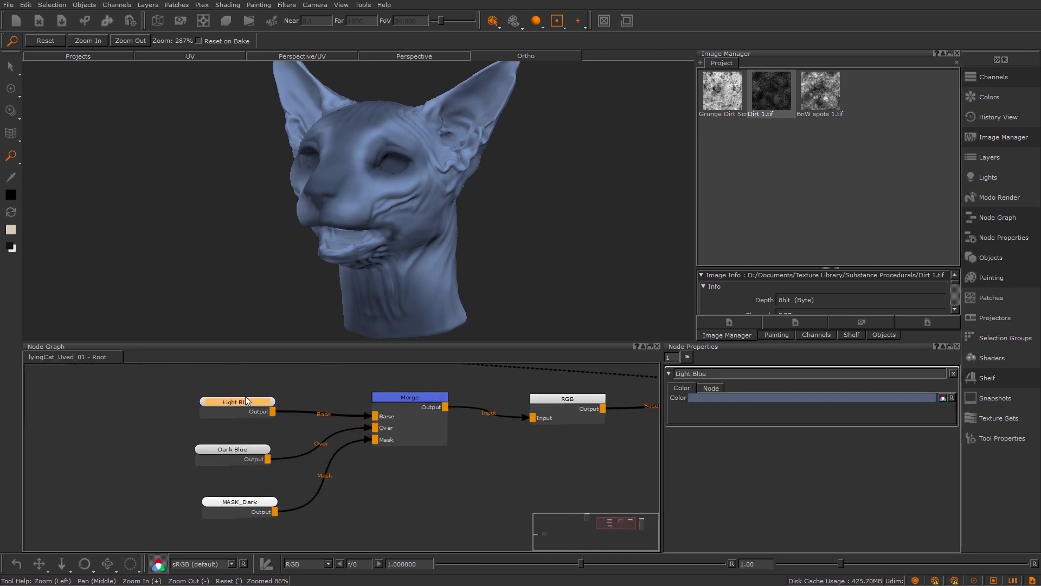
left_click(238, 451)
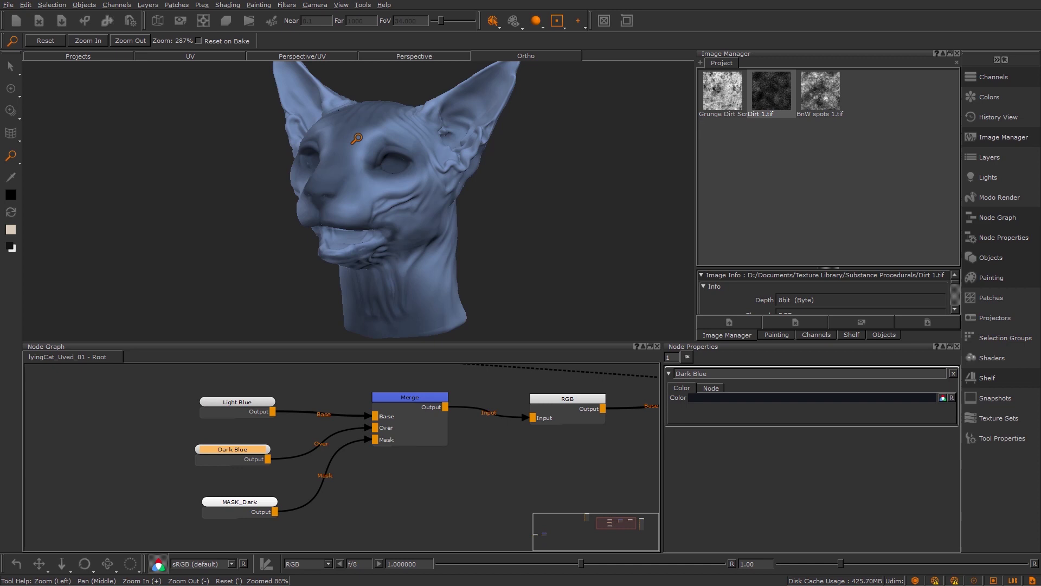
left_click_drag(353, 139, 401, 151)
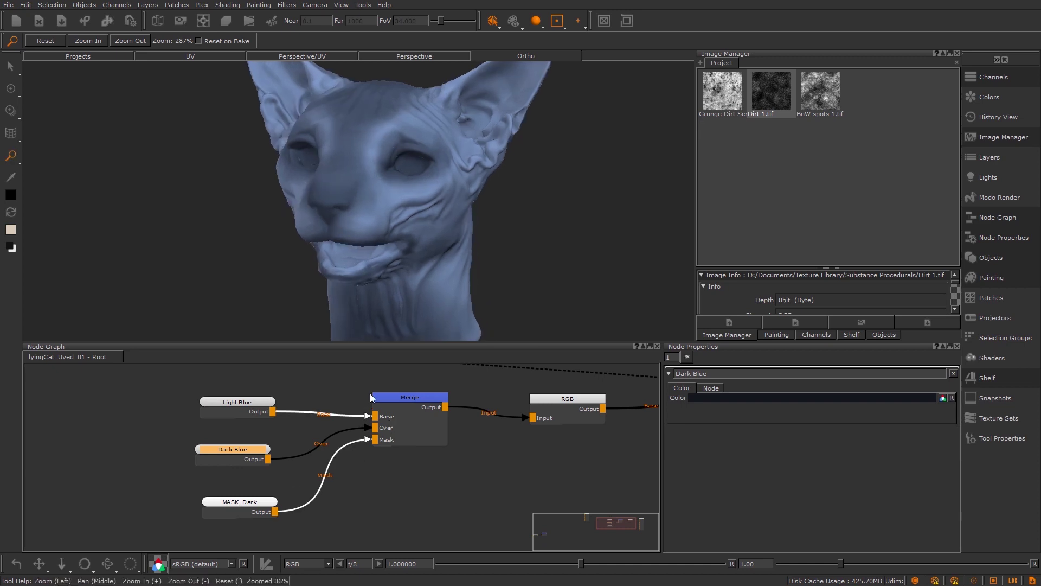
- View the MASK_Dark node's output on the model and examine the mask from the side
left_click(241, 505)
left_click_drag(423, 150, 339, 154, "alt")
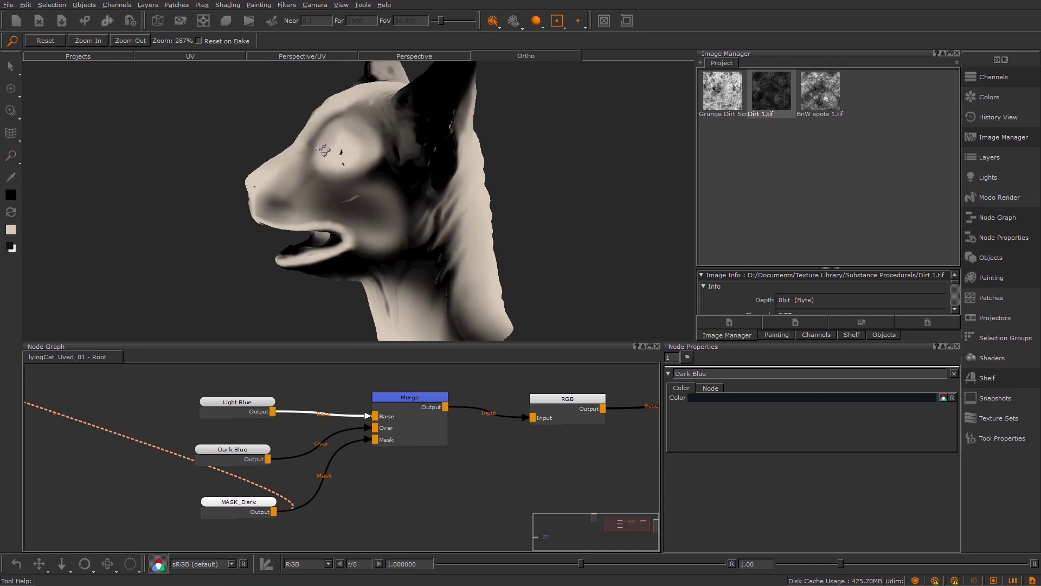
right_click_drag(340, 153, 302, 149, "alt")
left_click_drag(302, 149, 350, 148, "alt")
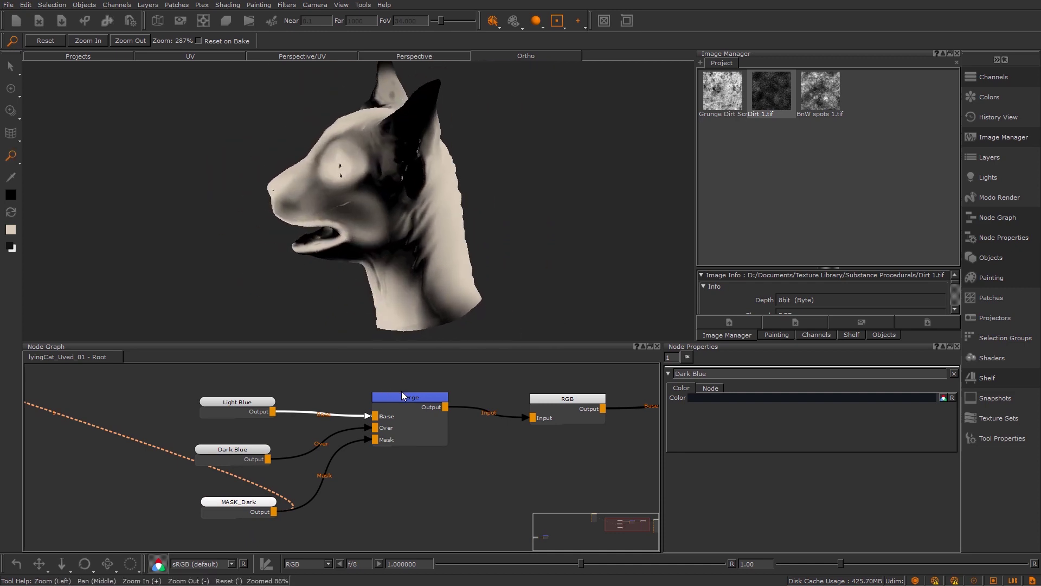
- View the RGB node's output on the model and examine the colour transitions around the snout and eyes
middle_click_drag(451, 395, 284, 405)
key("1")
left_click_drag(412, 406, 389, 405)
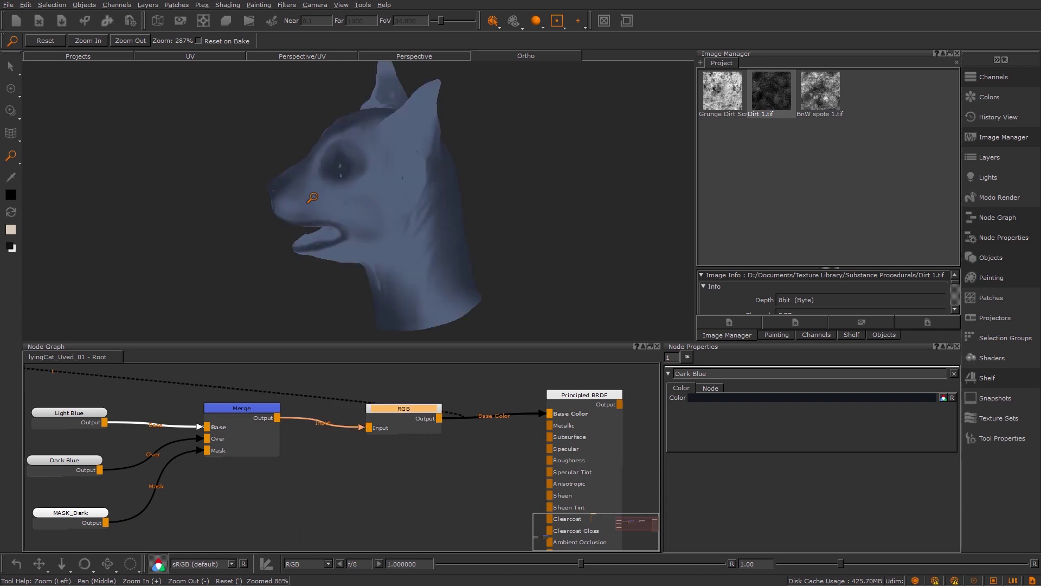
left_click_drag(312, 198, 395, 210, "alt")
middle_click_drag(394, 211, 449, 237, "alt")
right_click_drag(449, 237, 561, 234, "alt")
left_click_drag(561, 233, 323, 230)
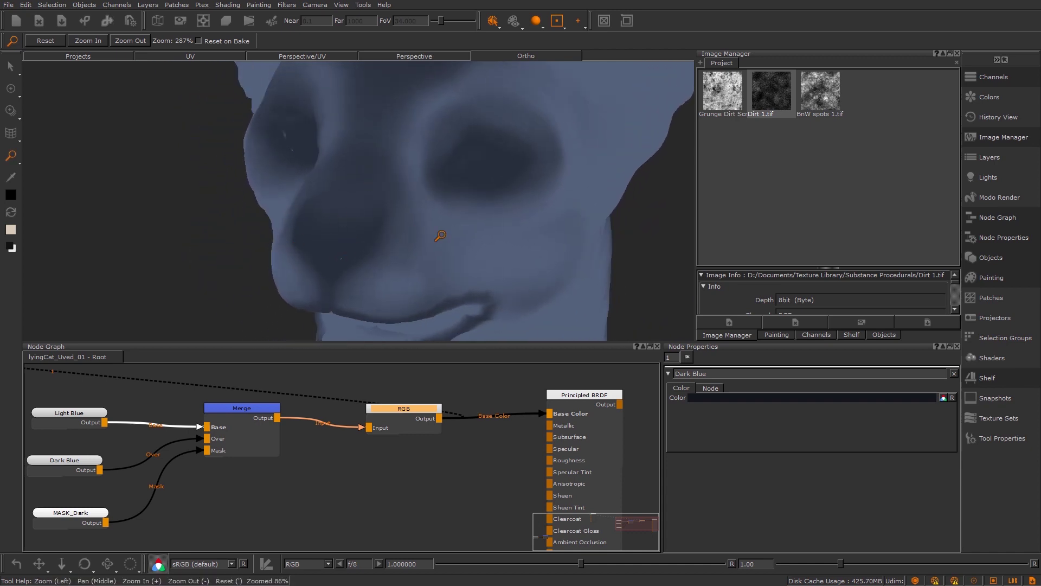
- Switch to the hissing sphynx cat reference photo, examine the skin speckling around the mouth, and return to the cat model
key("super")
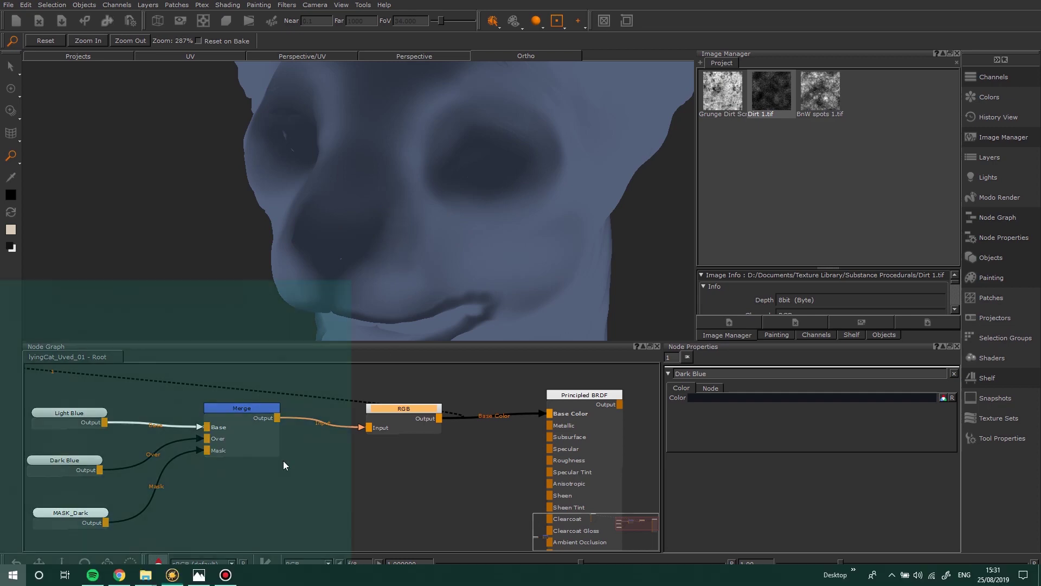
left_click(292, 429)
left_click_drag(303, 399, 394, 229)
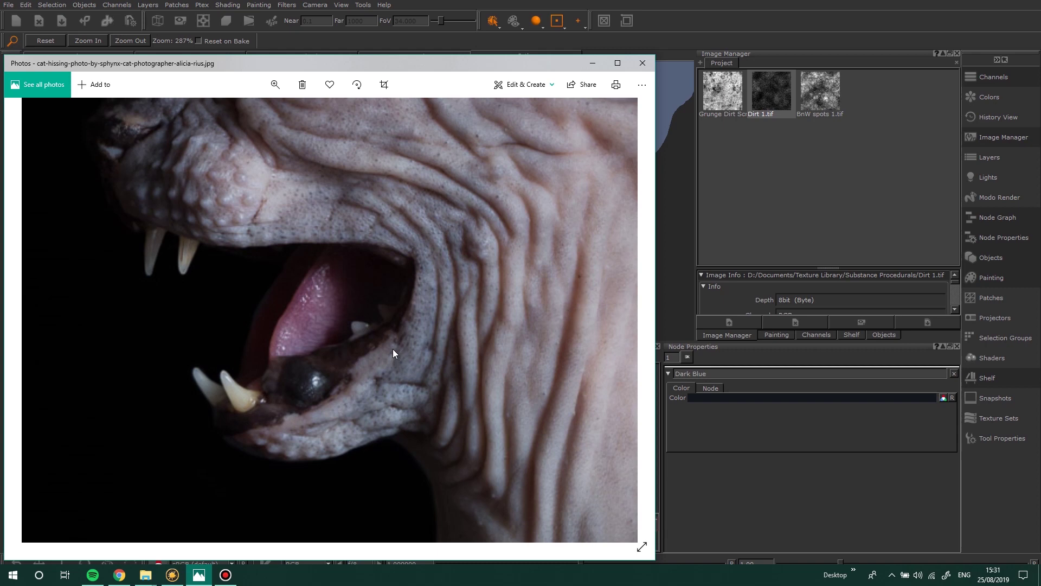
left_click(402, 5)
left_click_drag(421, 269, 367, 214, "alt")
right_click_drag(421, 194, 425, 128, "alt")
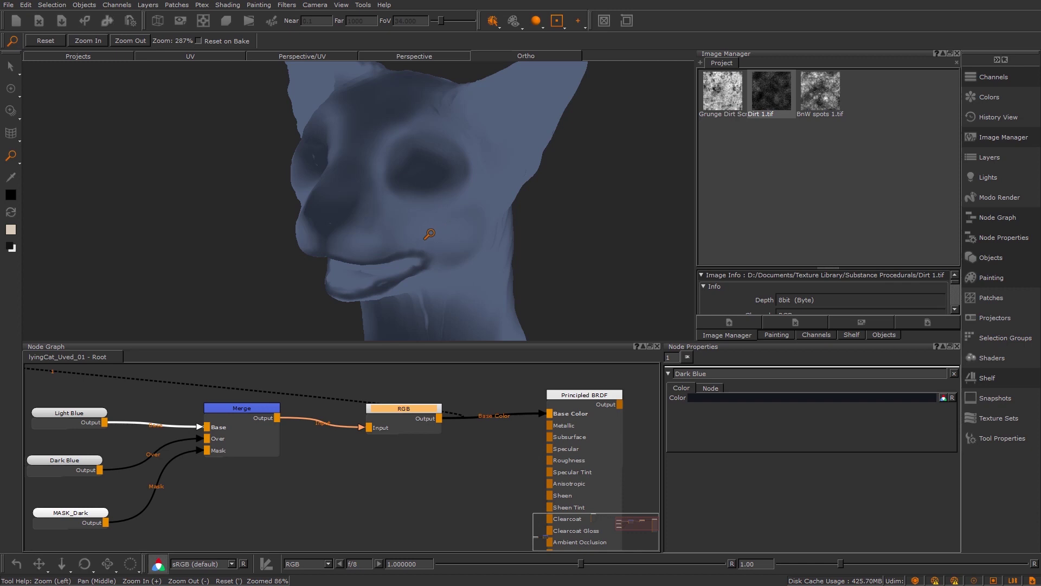
- Paste a second Merge node below the first, feed MASK_Dark into its Base input, and view the mask on the model
middle_click_drag(251, 490, 362, 468)
left_click(352, 477)
key("ctrl+v")
left_click_drag(422, 487, 361, 481)
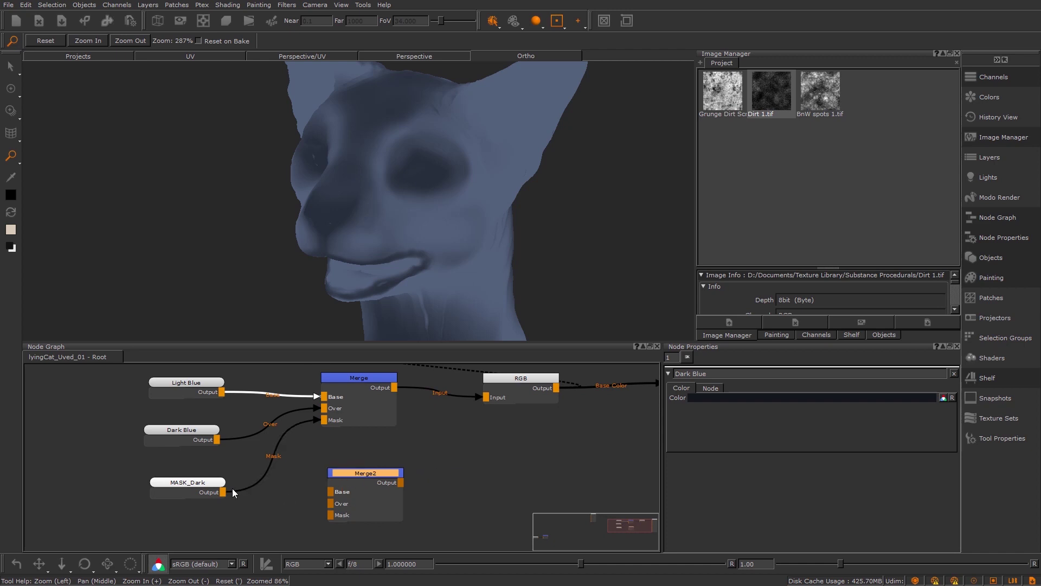
left_click_drag(190, 494, 173, 494)
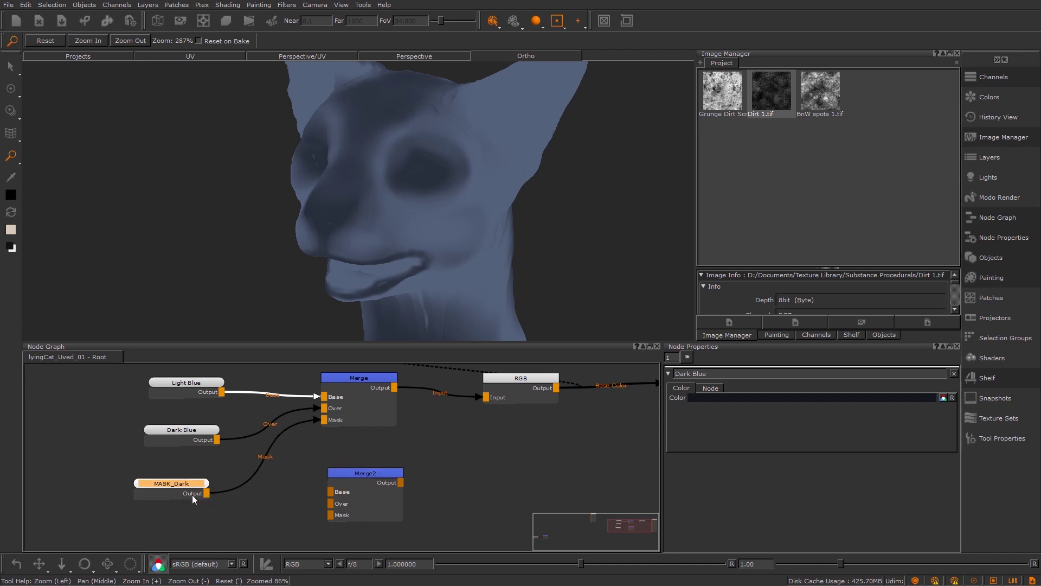
key("v")
left_click_drag(206, 494, 325, 469)
scroll(407, 187, "up", 2)
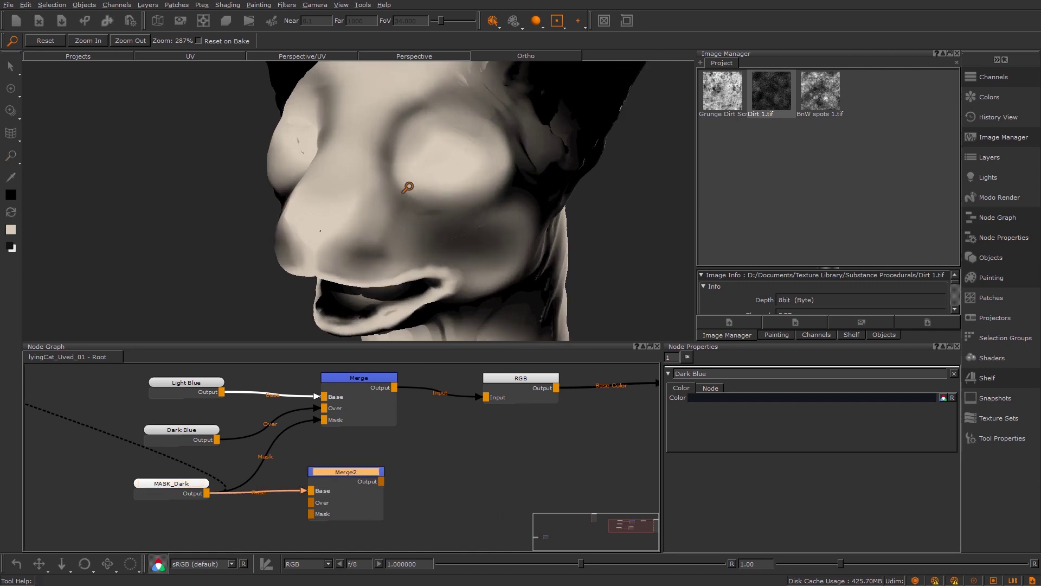
left_click_drag(407, 187, 350, 120, "alt")
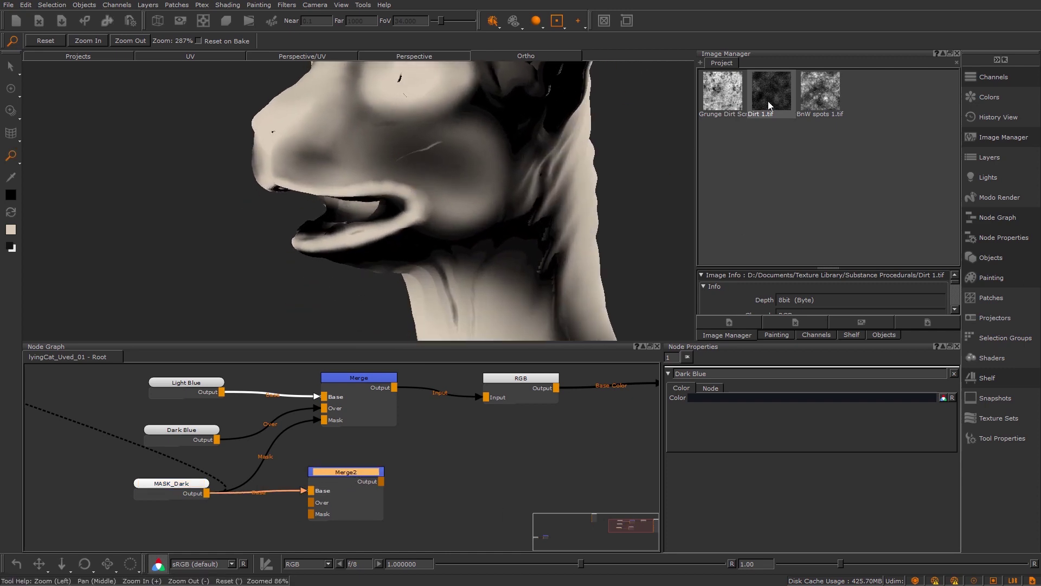
- Bring Dirt 1.tif into the node graph as a tiled node and connect it to the Over input of Merge2
left_click_drag(770, 104, 187, 523)
middle_click_drag(296, 497, 378, 427)
left_click(267, 475)
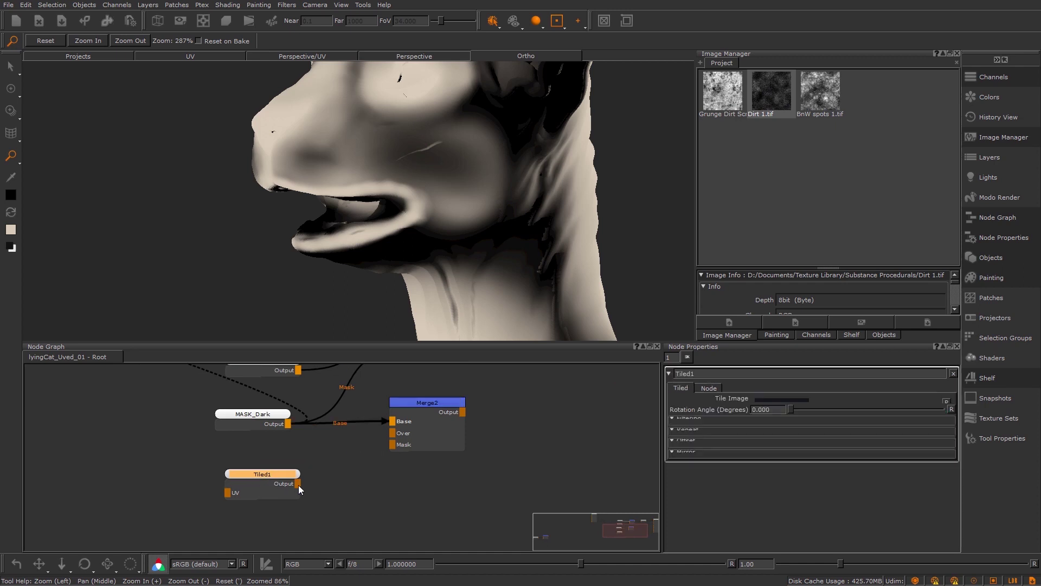
left_click_drag(298, 484, 393, 433)
- View the Merge2 output on the model and set its blend mode to Multiply
left_click_drag(442, 402, 419, 413)
double_click(418, 413)
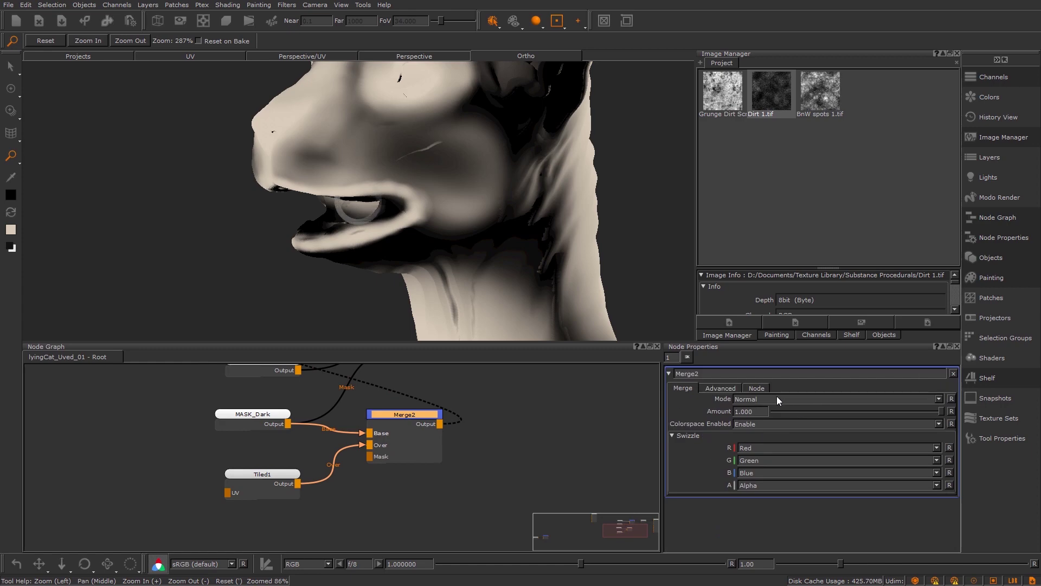
left_click(777, 396)
mouse_move(814, 432)
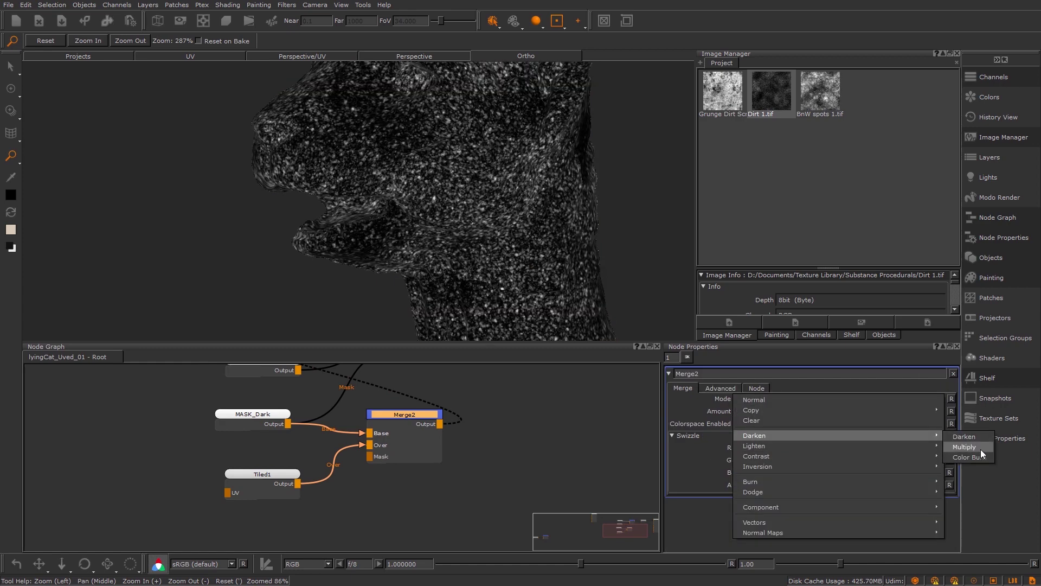
left_click(975, 448)
left_click_drag(452, 196, 426, 200, "alt")
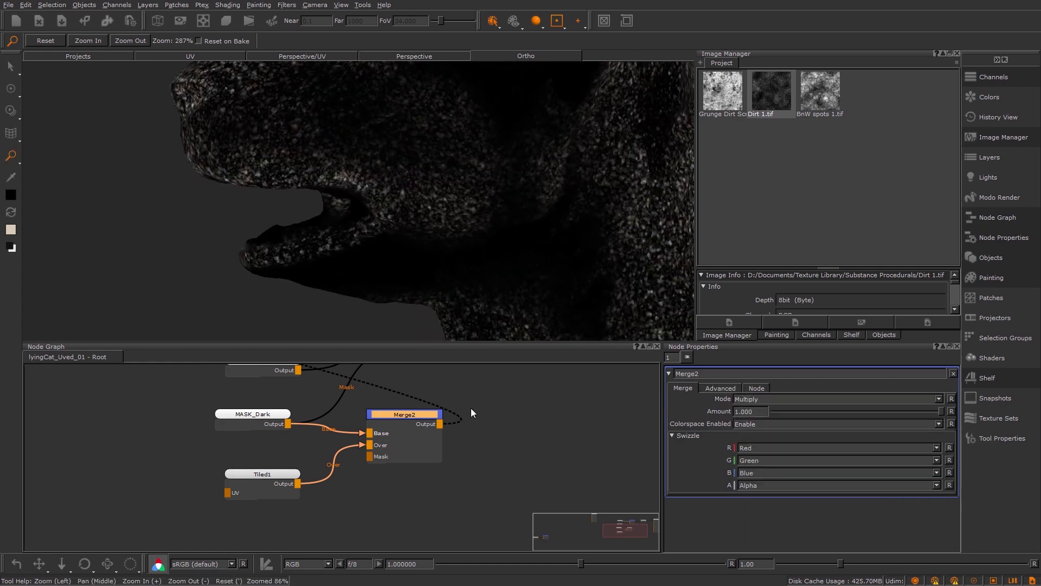
- Connect the Merge2 output to the Mask input of the colour Merge node and view the RGB node's result
middle_click_drag(406, 429, 355, 484)
left_click_drag(388, 477, 362, 405)
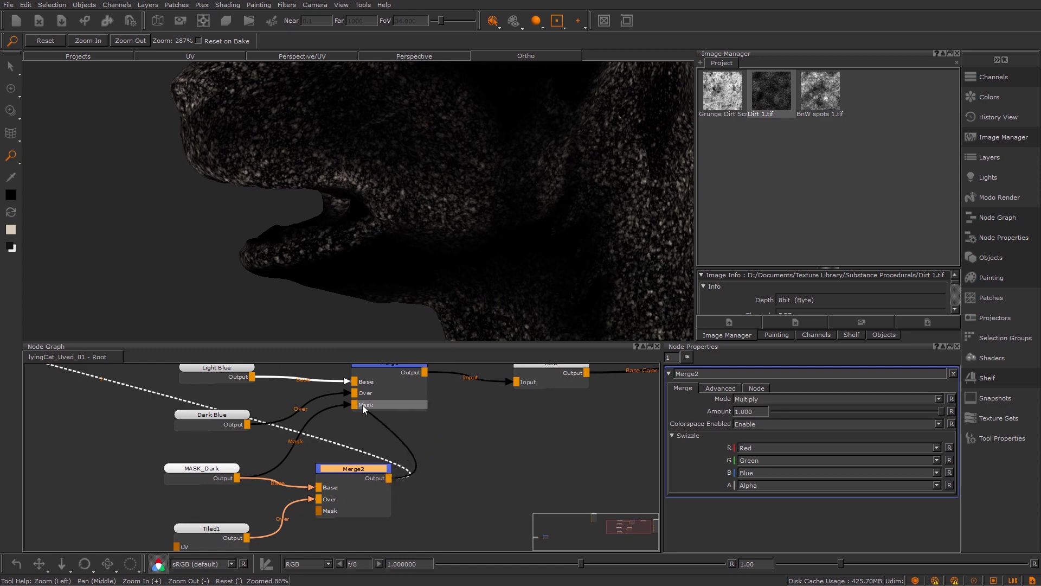
left_click(531, 464)
key("v")
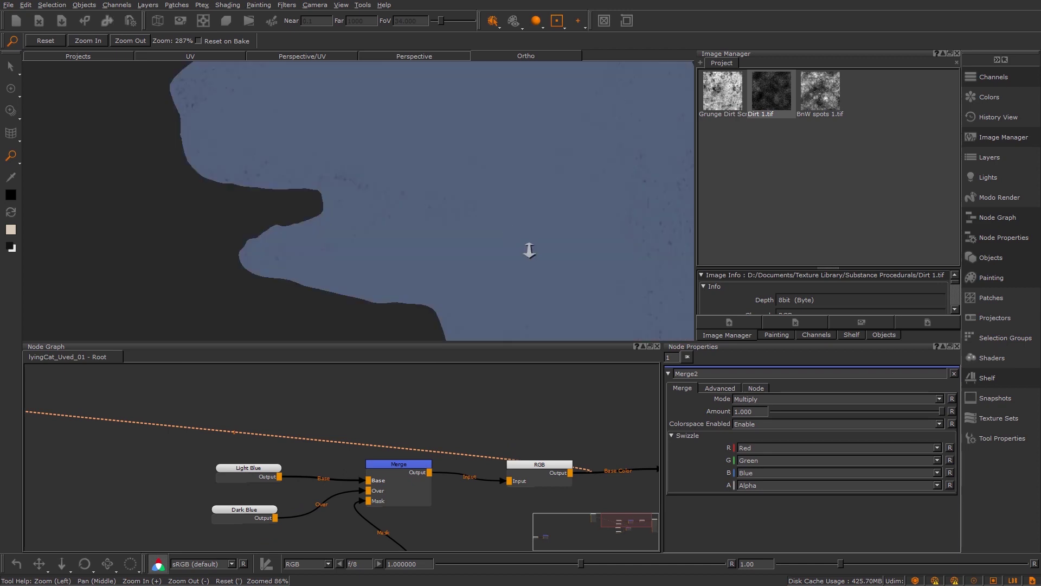
right_click_drag(527, 249, 467, 188, "alt")
left_click_drag(466, 188, 501, 180, "alt")
- Move the MASK_Dark, Tiled1 and Merge2 nodes together away from the colour Merge to tidy the graph
middle_click_drag(394, 409, 379, 363)
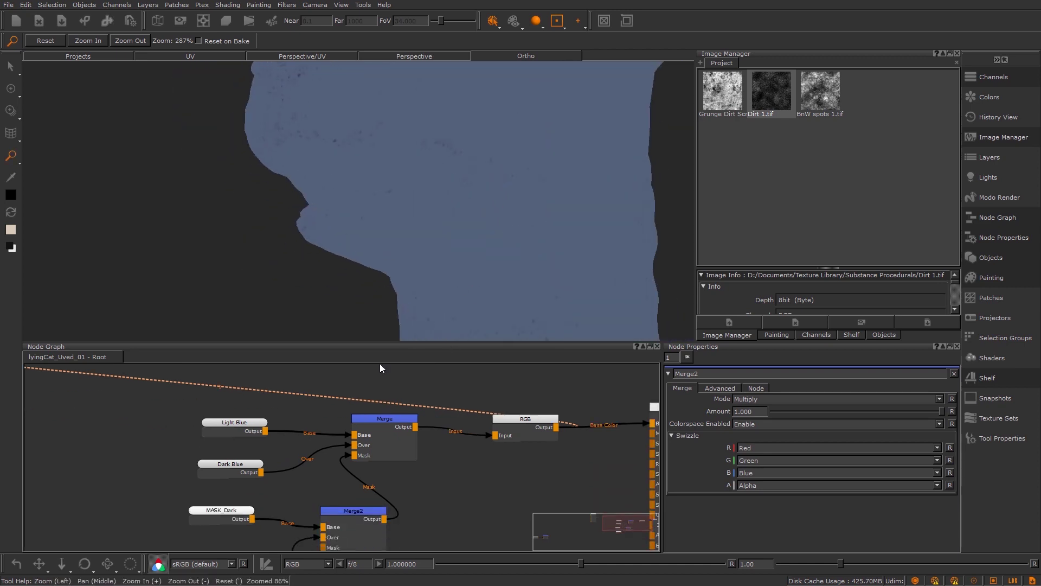
left_click_drag(202, 401, 404, 473)
middle_click_drag(267, 476, 280, 429)
left_click_drag(165, 446, 266, 494)
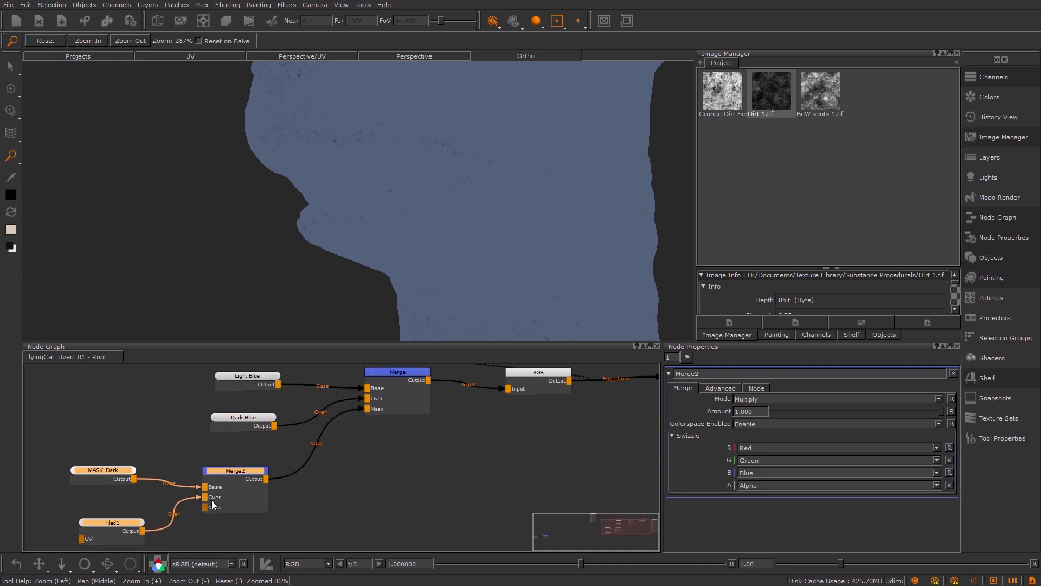
- View MASK_Dark alone on the snout and mouth, and compare it with the RGB node's dirt-masked colour result
left_click(110, 476)
key("v")
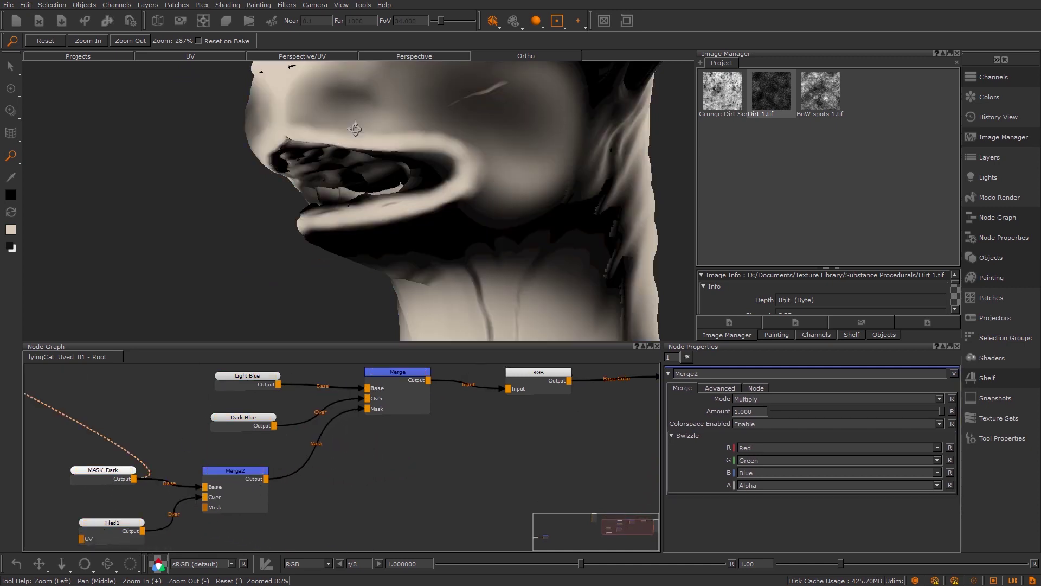
left_click_drag(357, 127, 378, 161, "alt")
middle_click_drag(378, 162, 352, 205, "alt")
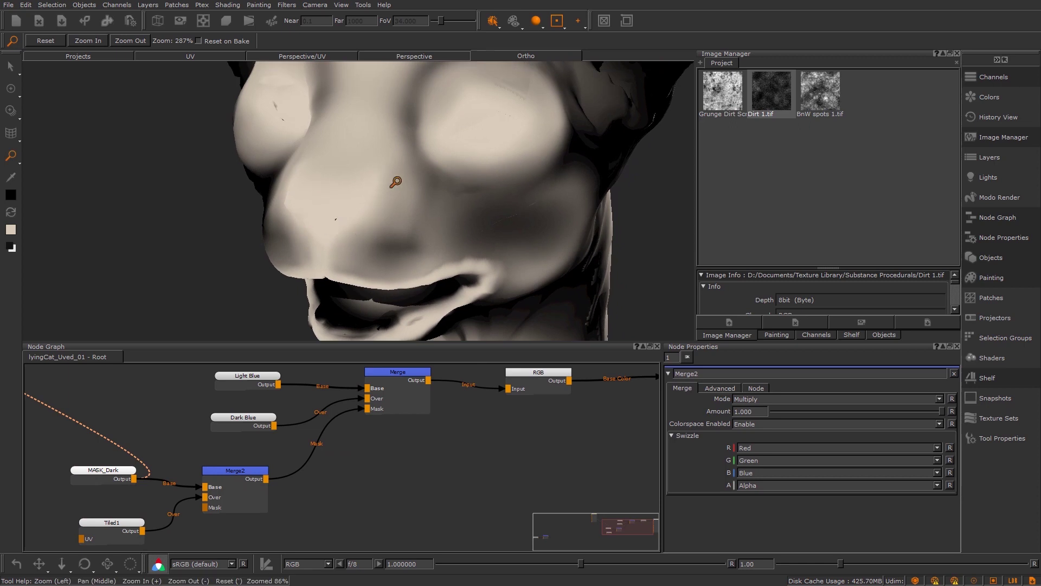
left_click_drag(501, 241, 424, 187)
middle_click_drag(230, 469, 275, 463)
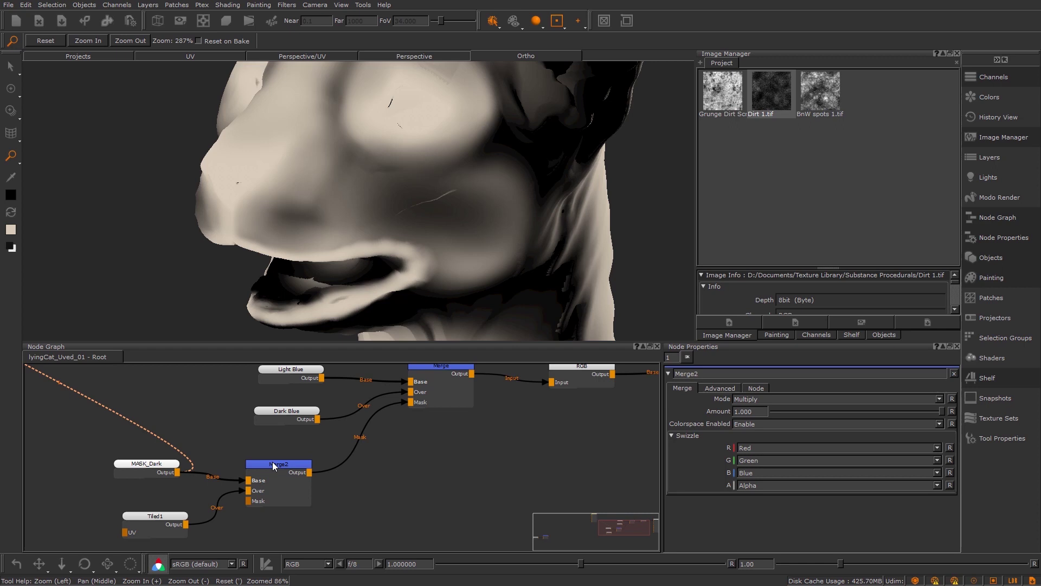
middle_click_drag(392, 455, 369, 459)
middle_click_drag(530, 407, 504, 422)
left_click(530, 384)
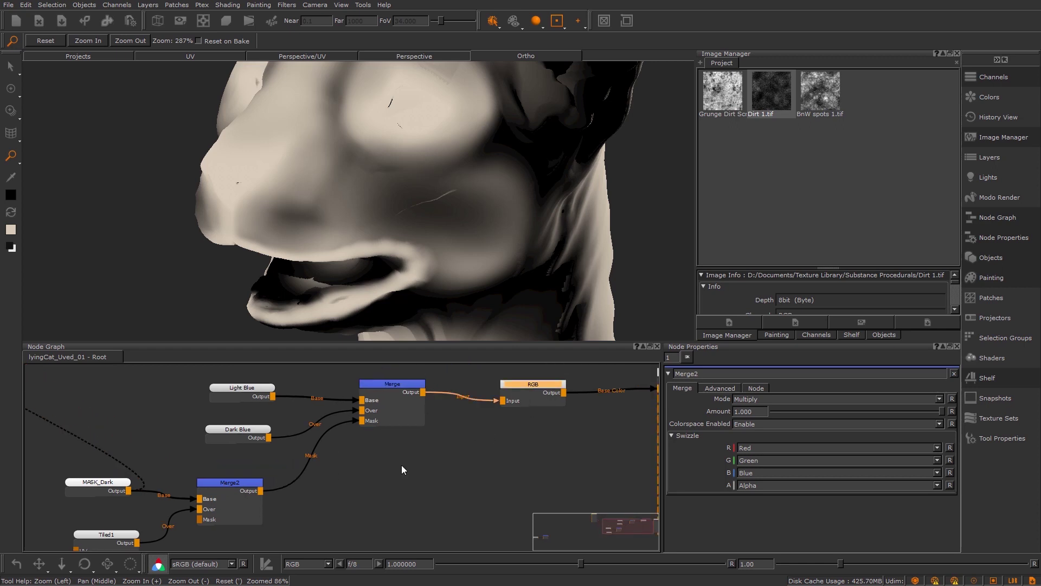
- Nudge the Merge2 node and change its Blending from Basic to Advanced
left_click(239, 483)
left_click_drag(237, 483, 243, 479)
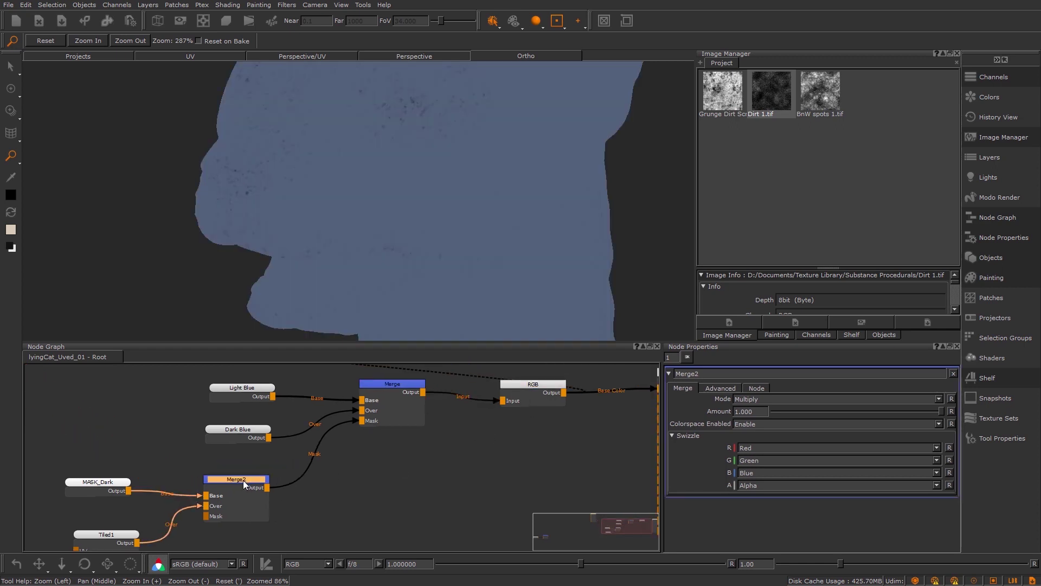
middle_click_drag(266, 526, 273, 507)
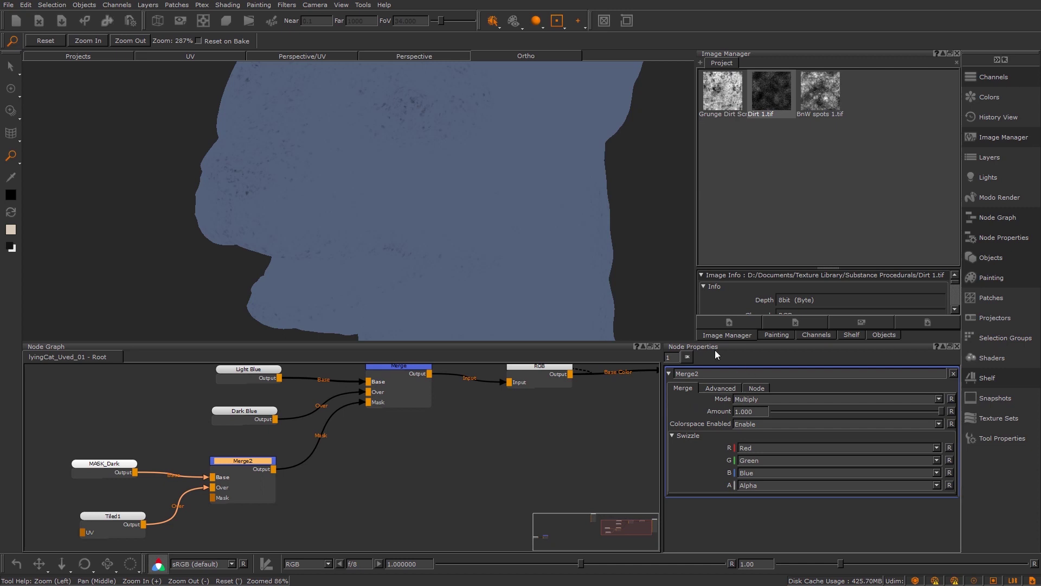
left_click(726, 389)
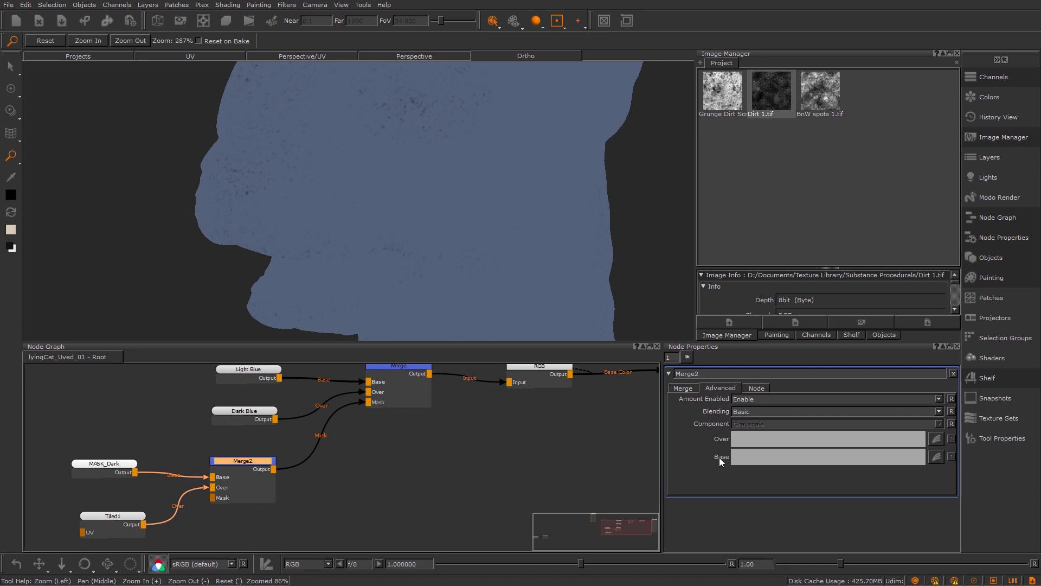
left_click(749, 412)
left_click(751, 428)
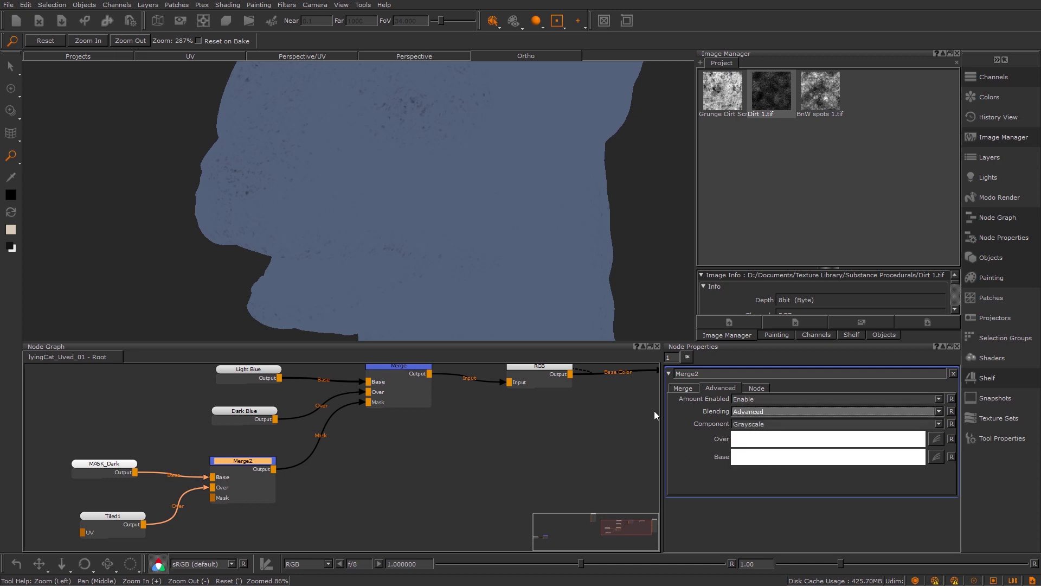
- Shape Merge2's Over curve into a white-to-black falloff: last two points at the bottom, second point about 40% along the top
left_click_drag(302, 242, 274, 201)
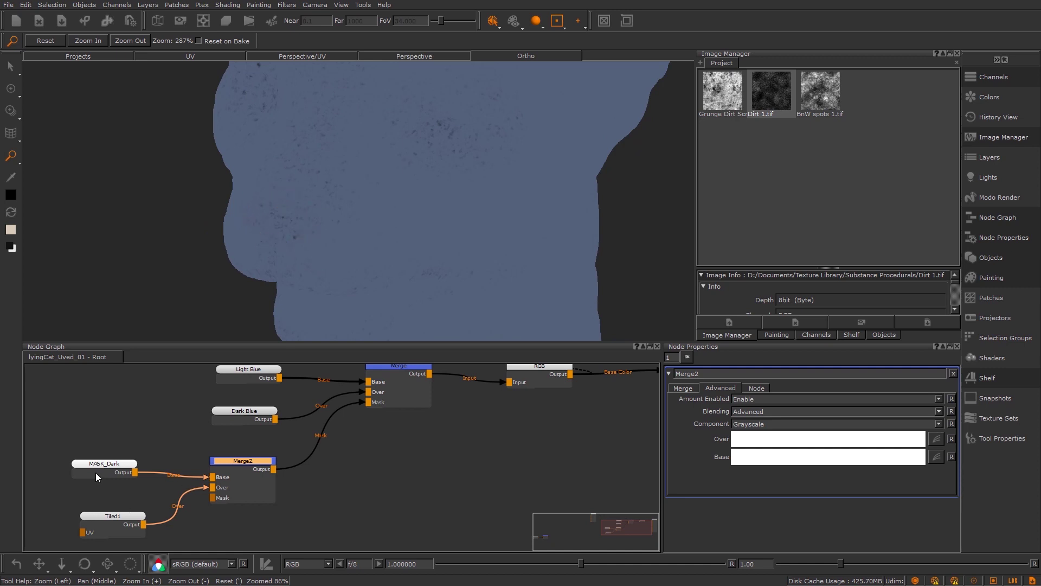
left_click(937, 438)
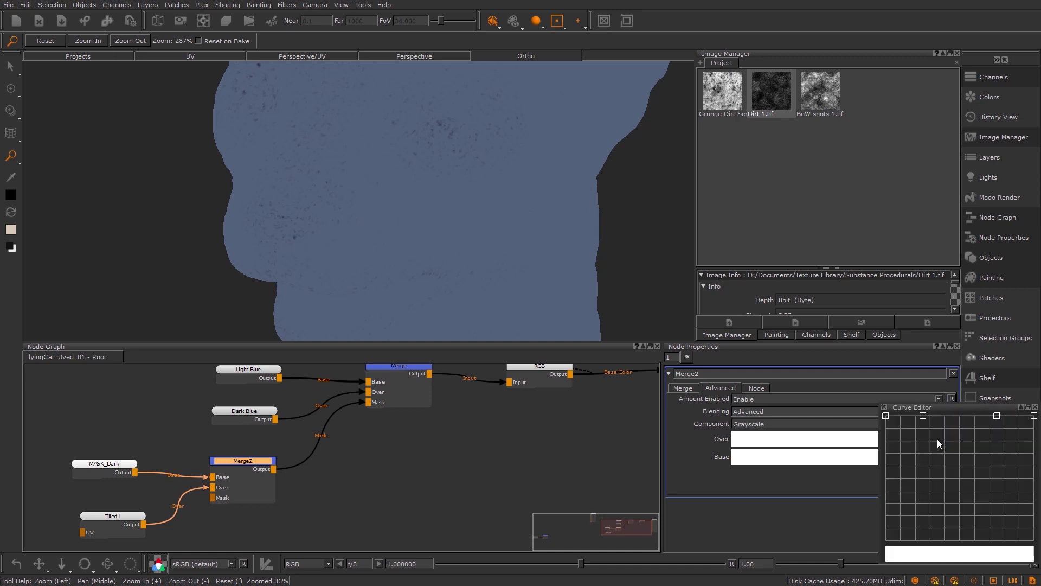
mouse_move(948, 408)
left_mouse_down()
mouse_move(902, 391)
mouse_move(583, 340)
mouse_move(631, 261)
left_mouse_up()
left_click_drag(565, 257, 438, 234)
left_click_drag(511, 239, 463, 221)
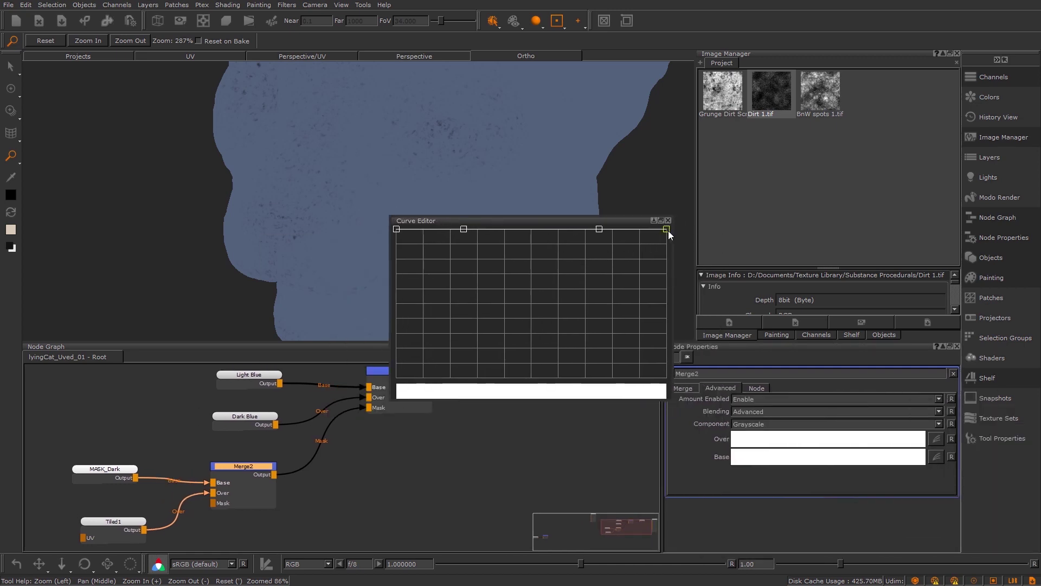
left_click_drag(666, 229, 662, 399)
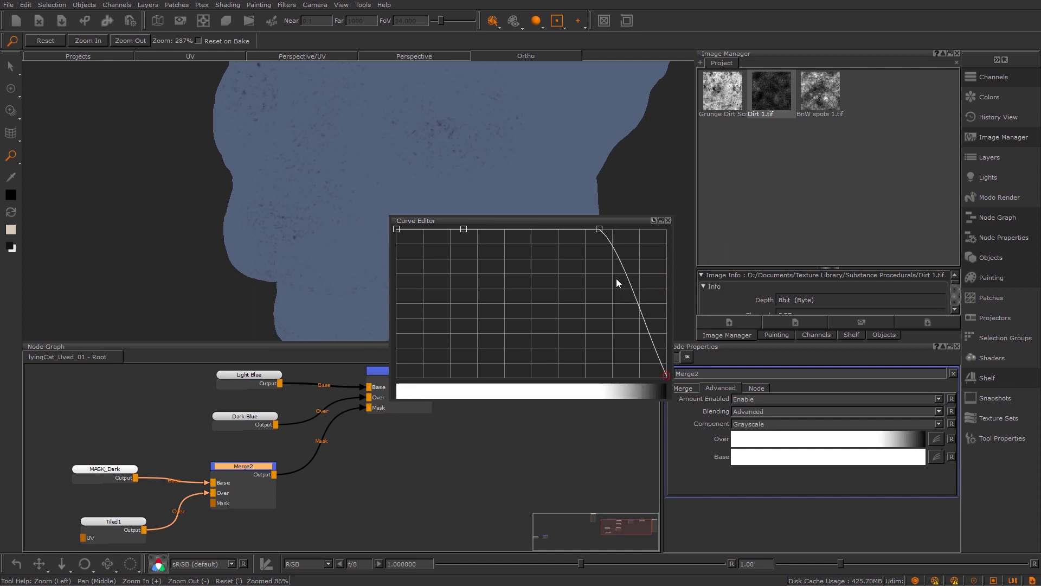
left_click_drag(600, 230, 598, 389)
left_click_drag(463, 228, 504, 229)
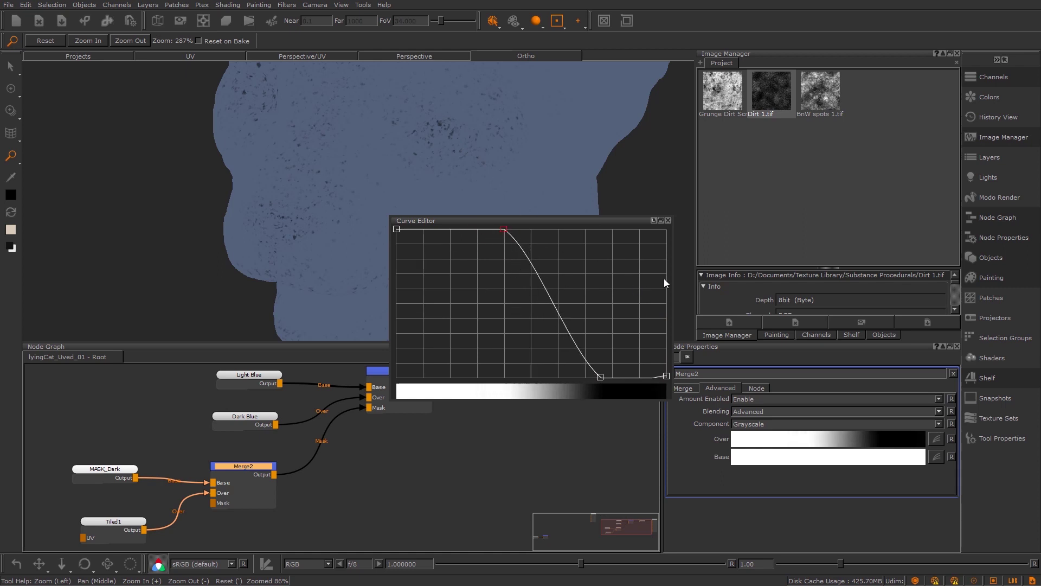
- Shape Merge2's Base curve to fall from white at about 38% to black at about 70%, keeping the last point at the bottom
left_click(938, 457)
left_click_drag(925, 412, 546, 242)
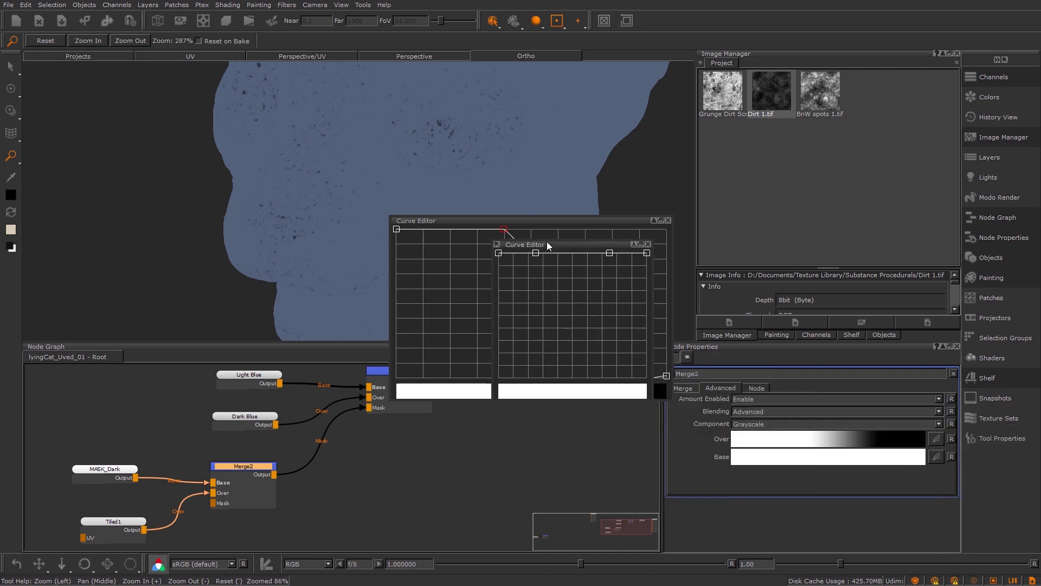
left_click(668, 220)
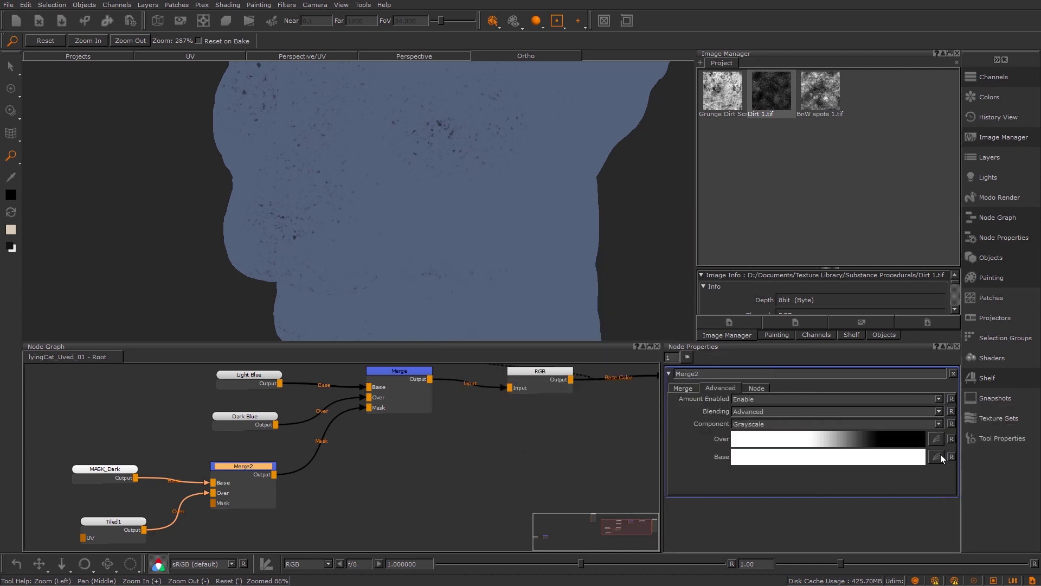
left_click(937, 456)
left_click_drag(931, 412, 566, 230)
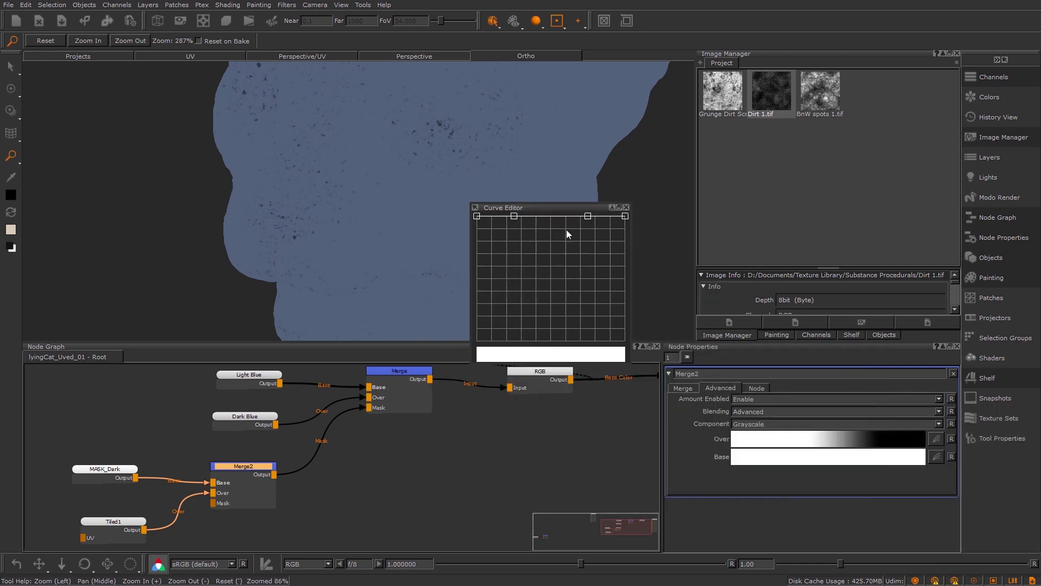
left_click_drag(625, 217, 621, 384)
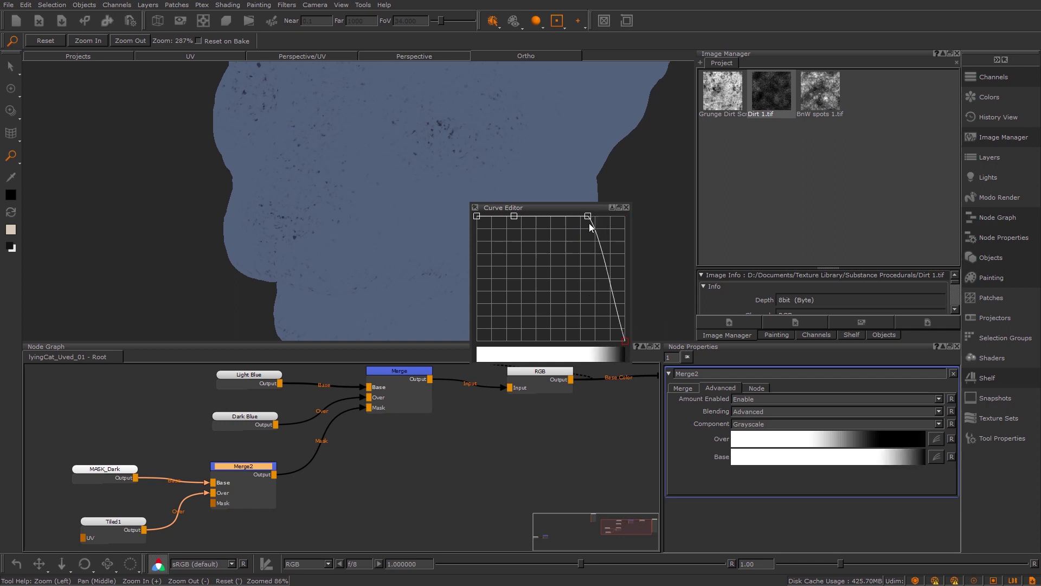
mouse_move(588, 217)
left_mouse_down()
mouse_move(564, 325)
mouse_move(584, 339)
left_mouse_up()
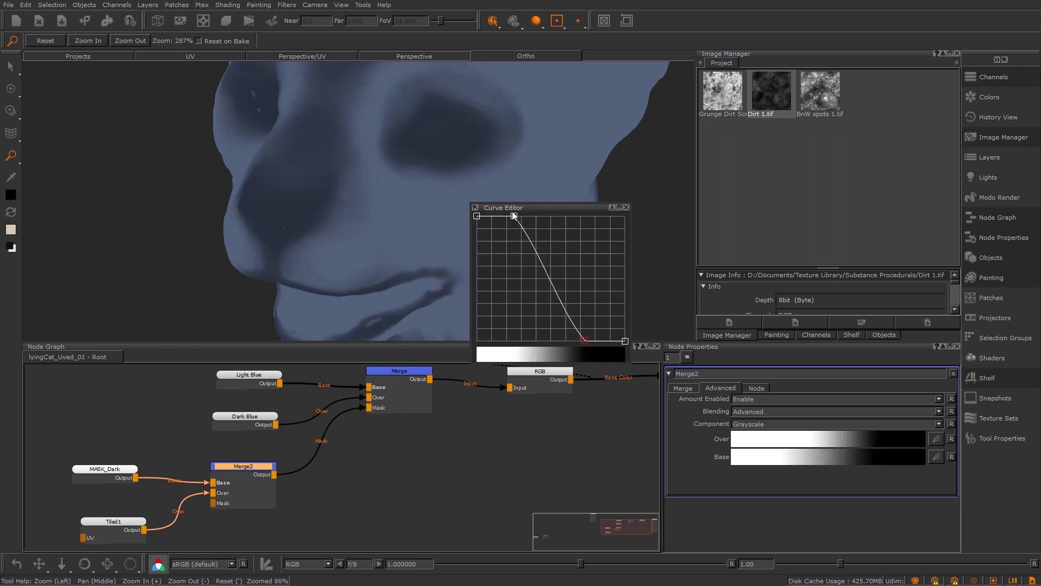
left_click_drag(515, 217, 534, 216)
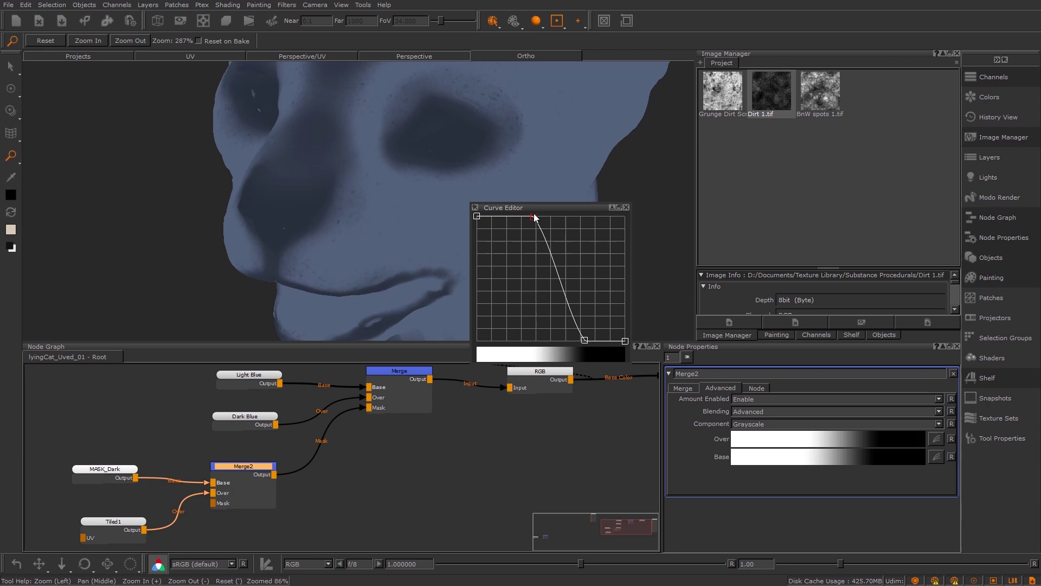
left_click_drag(586, 343, 580, 340)
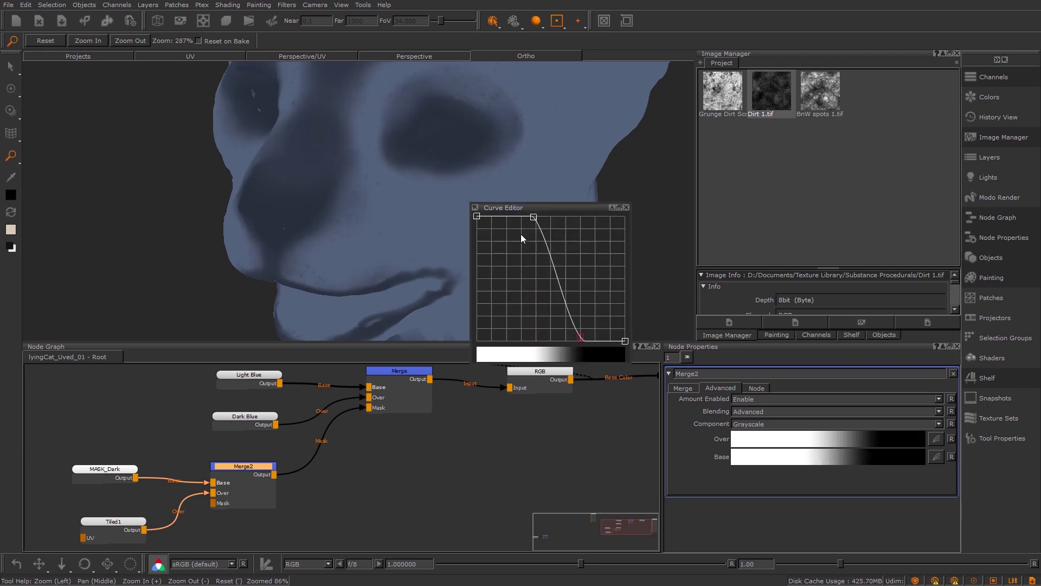
- Set both the U Repeat and V Repeat of the Tiled1 node to 0.5
left_click_drag(329, 190, 214, 167)
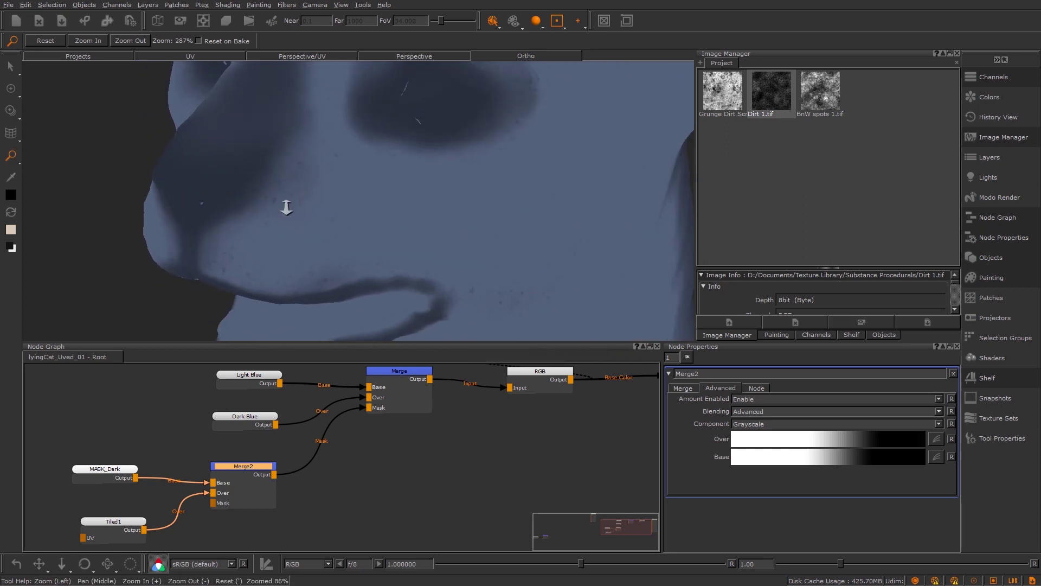
left_click_drag(287, 207, 317, 162)
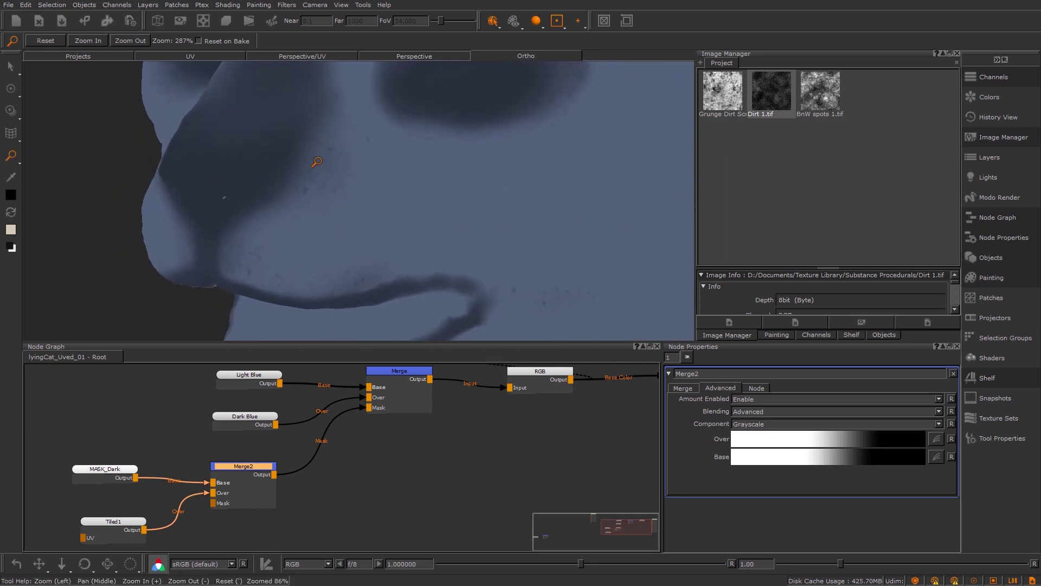
left_click(113, 521)
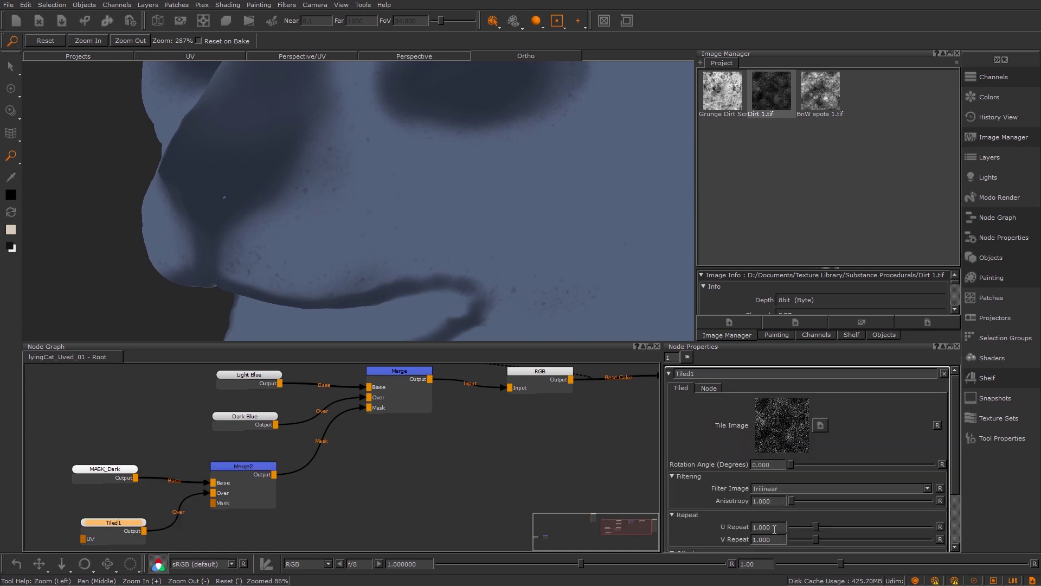
key("ctrl+a")
type(".5")
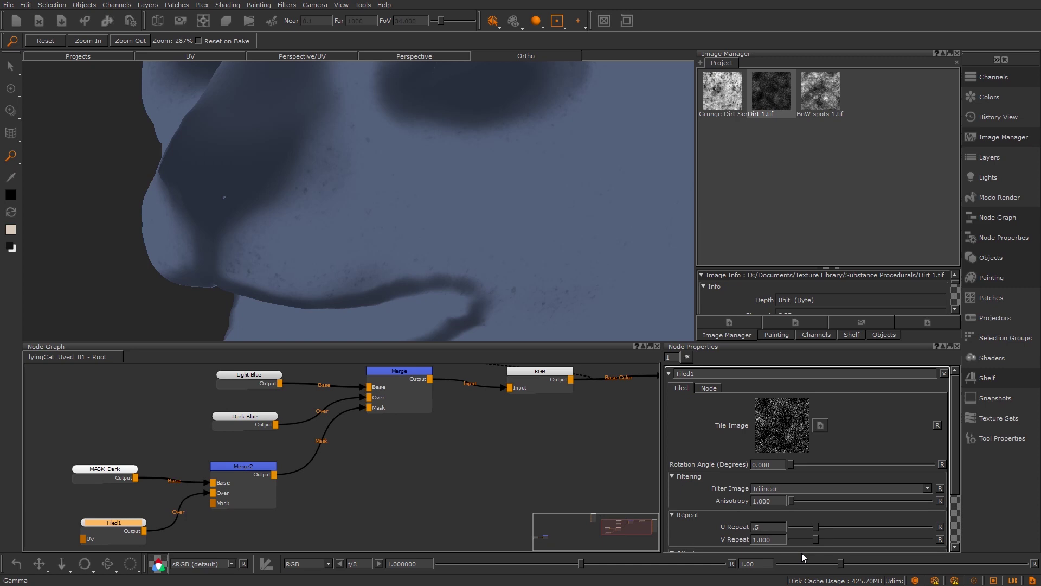
left_click_drag(779, 540, 489, 477)
type(".5")
key("Return")
- Examine the speckled mask edges around the cat's eyes, nose and mouth from several angles
right_click_drag(532, 127, 455, 169, "alt")
left_click_drag(456, 170, 349, 206, "alt")
right_click_drag(348, 207, 401, 211, "alt")
left_click_drag(401, 212, 421, 187, "alt")
right_click_drag(495, 252, 467, 170, "alt")
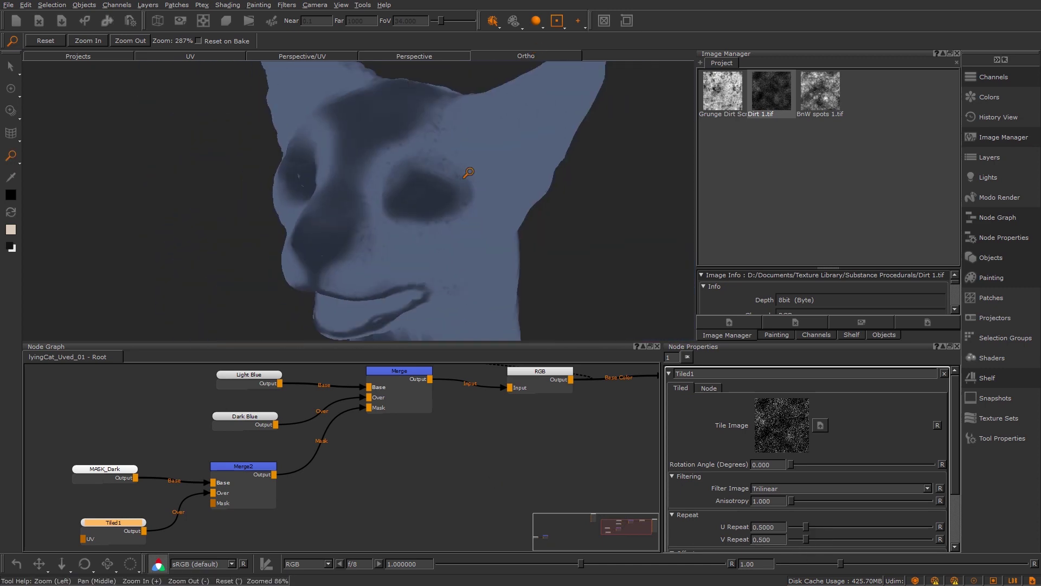
left_click_drag(467, 170, 257, 165, "alt")
left_click_drag(461, 200, 304, 195, "alt")
right_click_drag(433, 155, 443, 216)
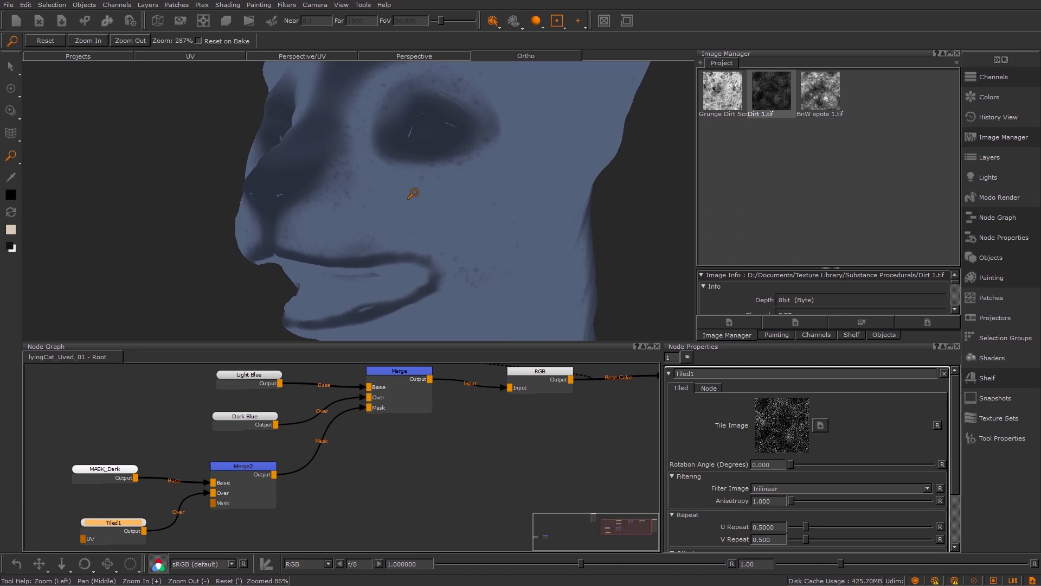
left_click_drag(413, 192, 365, 210)
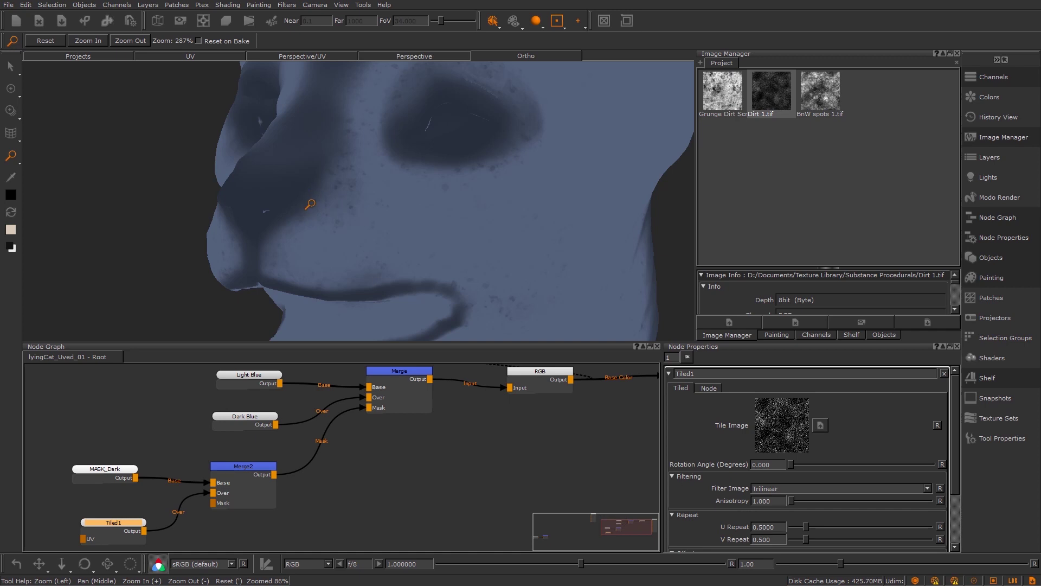
- Paint black on MASK_Dark with the brush, using a radius of 310, to clear the dark patch from the forehead
left_click(10, 88)
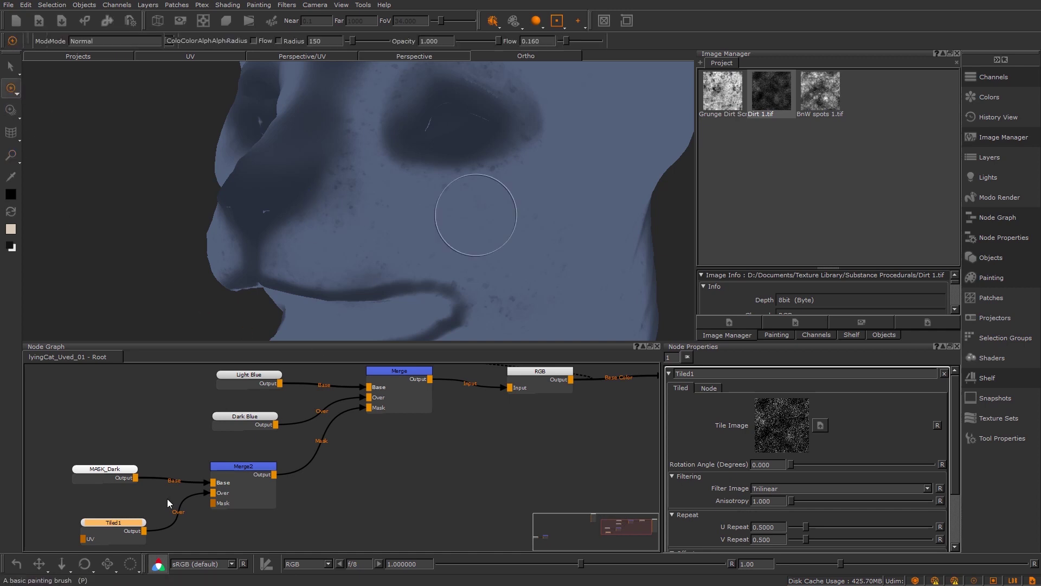
left_click(99, 471)
key("x")
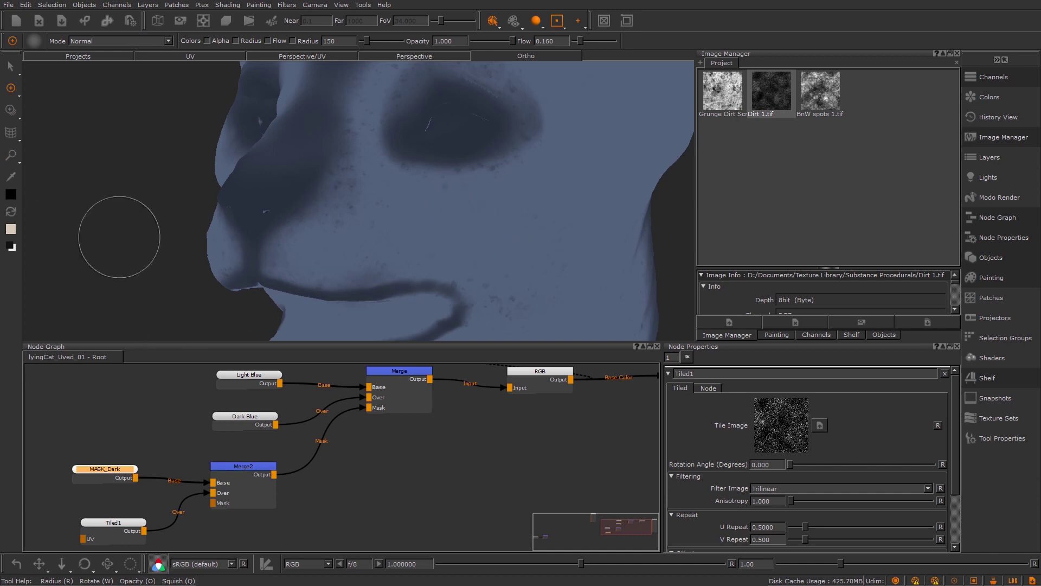
mouse_move(473, 217)
left_mouse_down()
mouse_move(444, 246)
mouse_move(459, 227)
mouse_move(472, 234)
mouse_move(468, 259)
mouse_move(495, 244)
left_mouse_up()
key("x")
mouse_move(360, 169)
left_mouse_down("alt")
mouse_move(377, 160)
mouse_move(428, 179)
mouse_move(383, 242)
mouse_move(345, 224)
mouse_move(373, 198)
mouse_move(375, 179)
mouse_move(412, 218)
mouse_move(371, 276)
left_mouse_up("alt")
key("r")
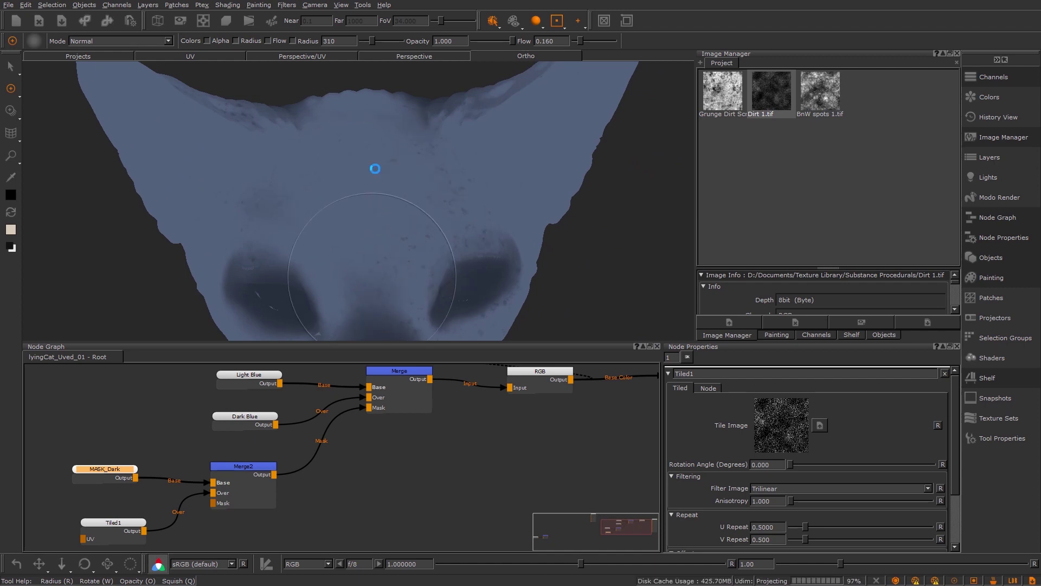
- Try the Grunge Dirt image as Tiled1's tile image and inspect the mask breakup around the eyes
left_click_drag(446, 105, 416, 76, "alt")
right_click_drag(417, 108, 425, 282, "alt")
middle_click_drag(425, 292, 377, 212, "alt")
left_click_drag(376, 211, 364, 167, "alt")
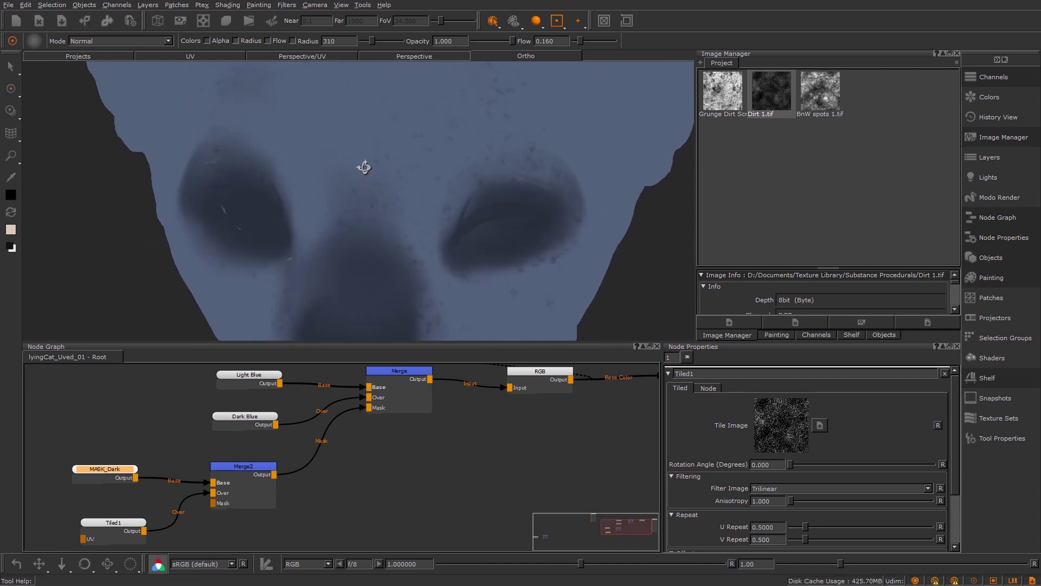
left_click(105, 522)
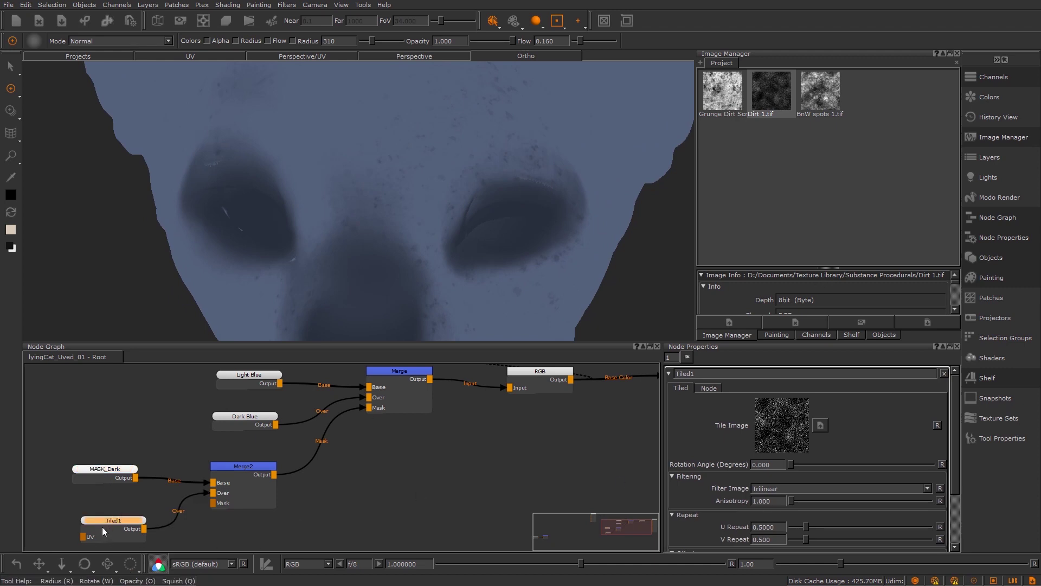
left_click_drag(102, 526, 96, 520)
left_click_drag(717, 96, 773, 412)
left_click_drag(534, 209, 451, 176, "alt")
middle_click_drag(452, 176, 467, 228)
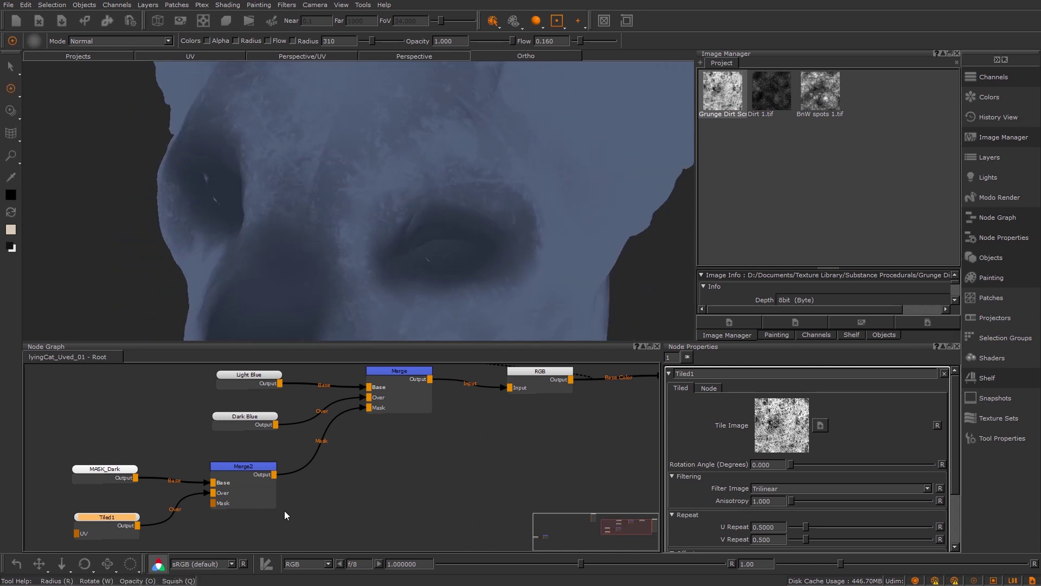
- Set Tiled1's tile image to BnW spots 1.tif and view the result on the whole head
double_click(239, 470)
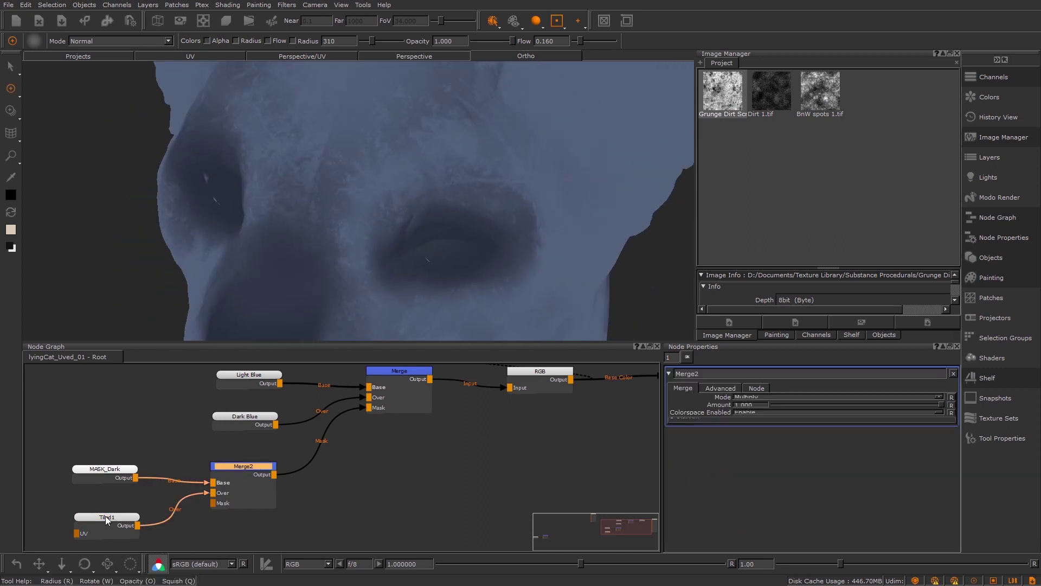
left_click_drag(807, 91, 781, 426)
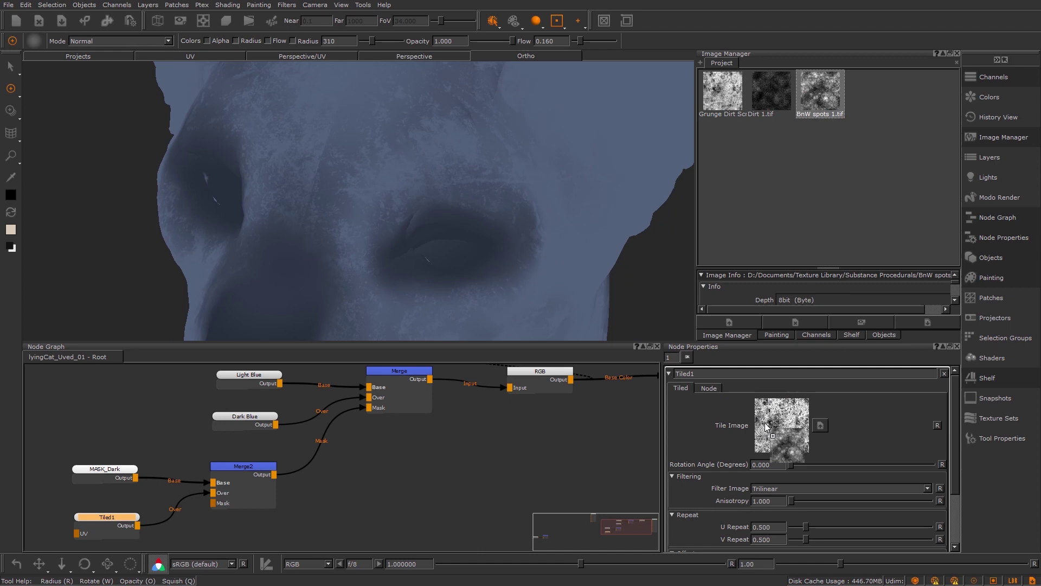
mouse_move(605, 267)
middle_mouse_down()
mouse_move(306, 168)
mouse_move(216, 179)
mouse_move(284, 214)
mouse_move(413, 237)
mouse_move(407, 210)
mouse_move(427, 202)
mouse_move(293, 178)
mouse_move(340, 194)
middle_mouse_up()
key("p")
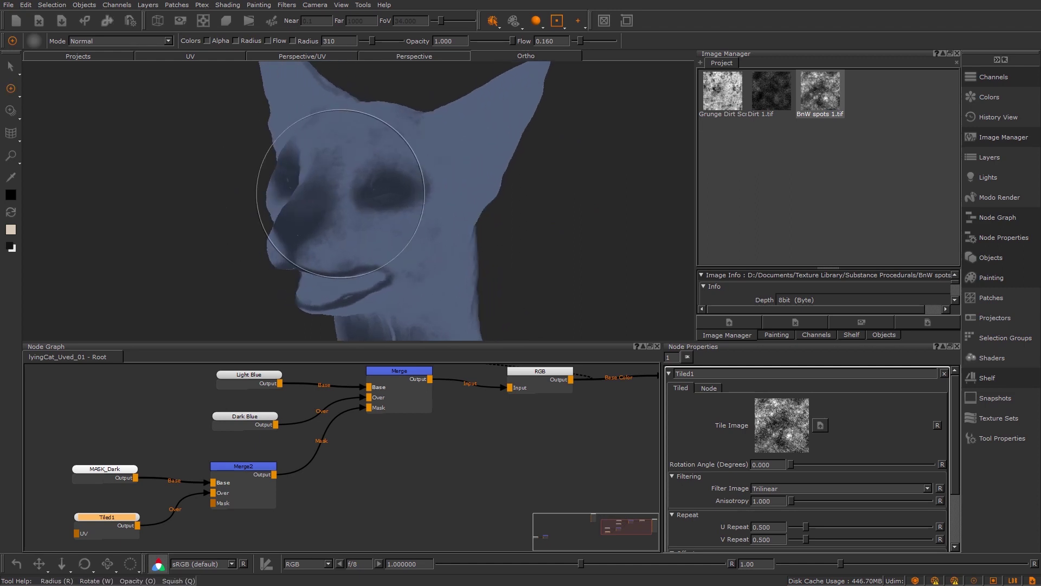